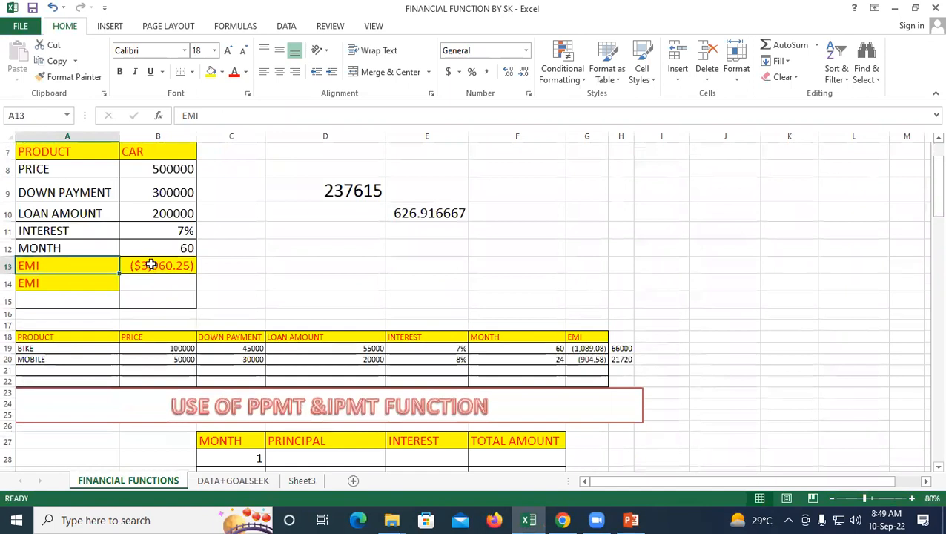
- Apply Comma Style number formatting to the car loan's EMI value in B13
left_click(487, 72)
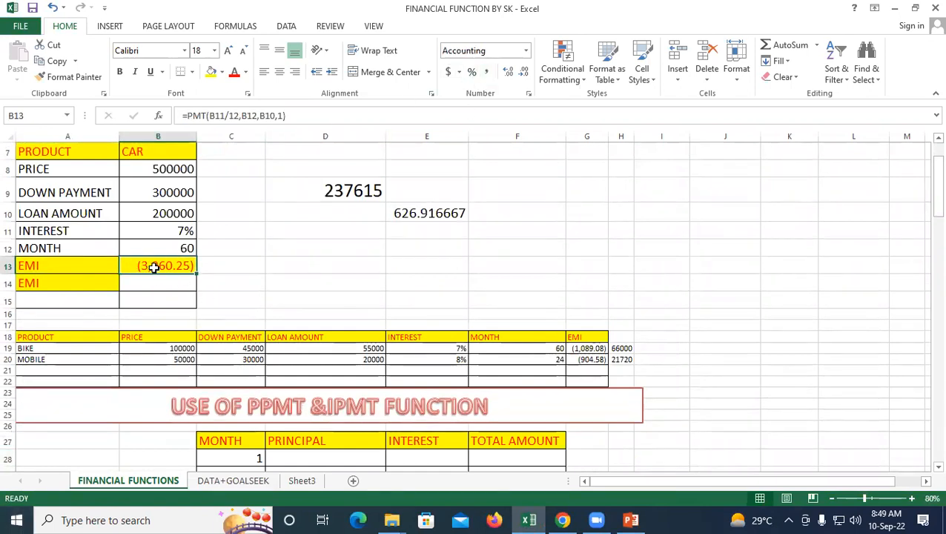
left_click(220, 264)
- Examine the car loan's month and EMI cells and the heading and columns of the PPMT and IPMT section
left_click(176, 248)
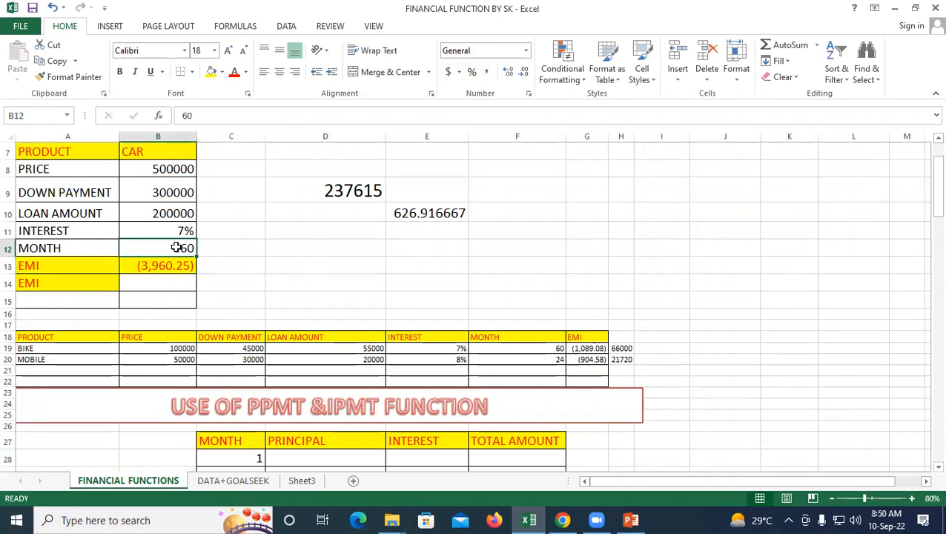
left_click(143, 265)
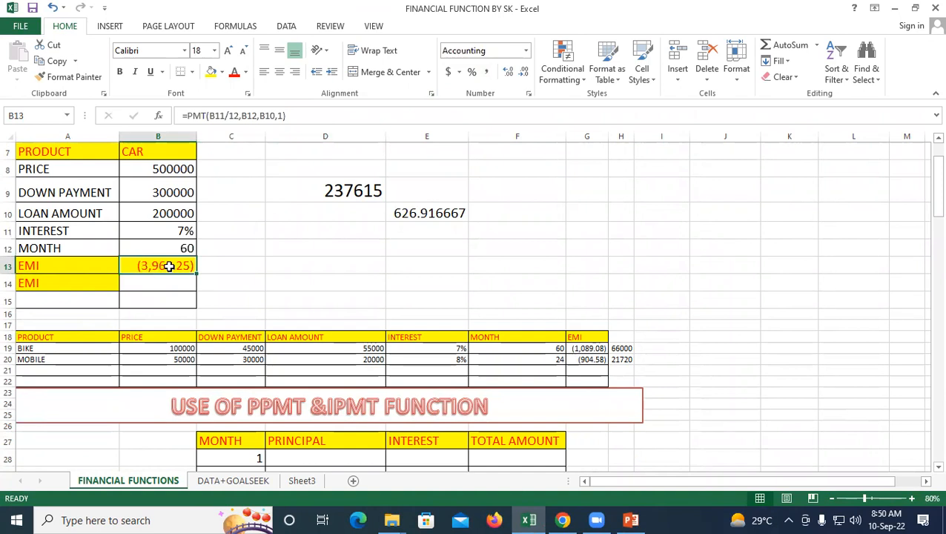
left_click(228, 268)
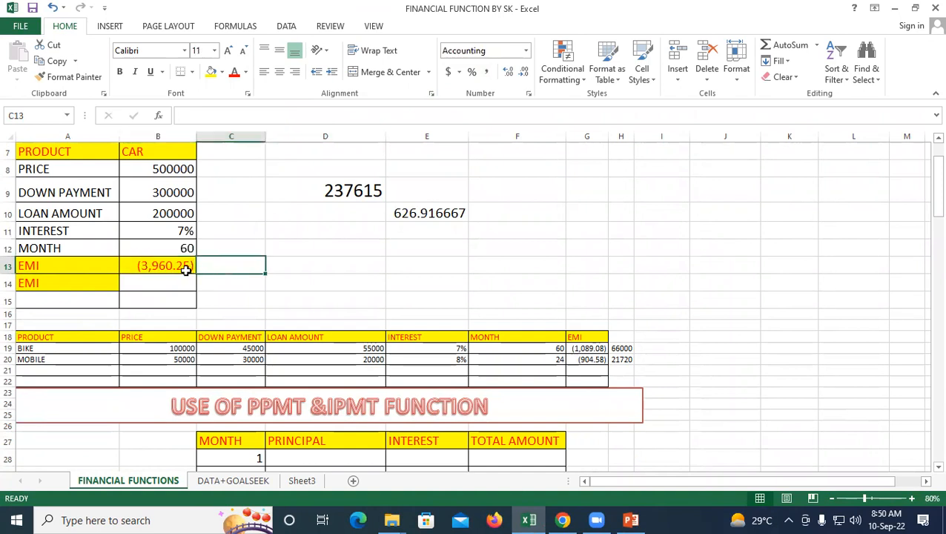
left_click(141, 267)
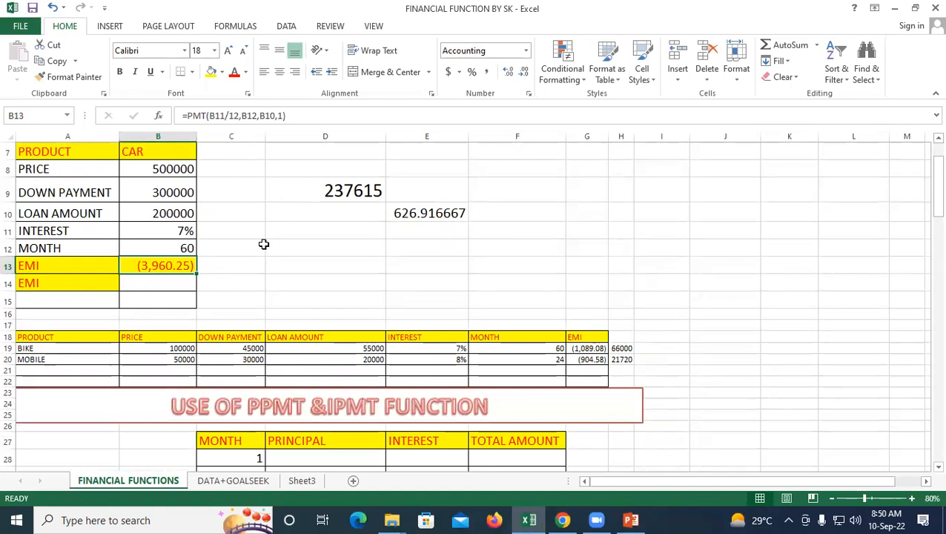
left_click(220, 266)
scroll(220, 244, "down", 4)
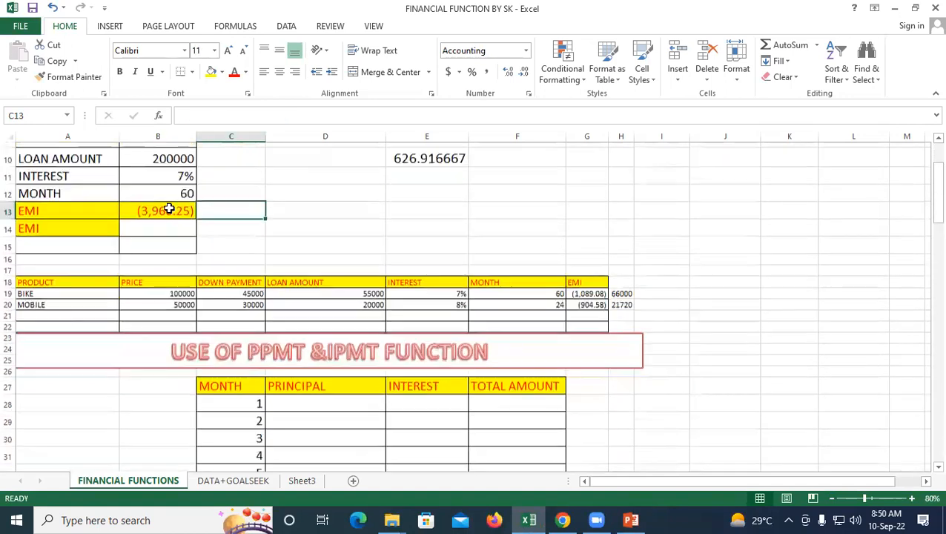
scroll(221, 236, "down", 1)
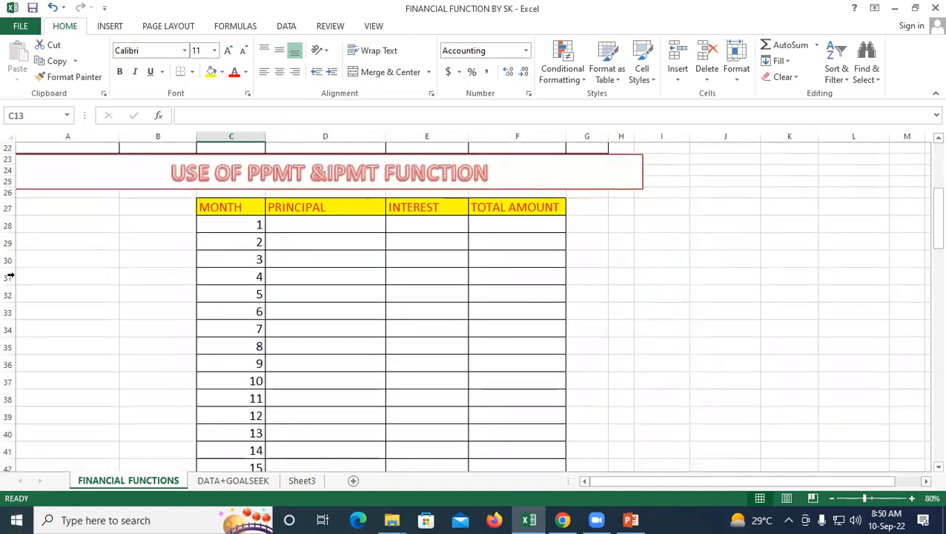
left_click_drag(253, 174, 293, 174)
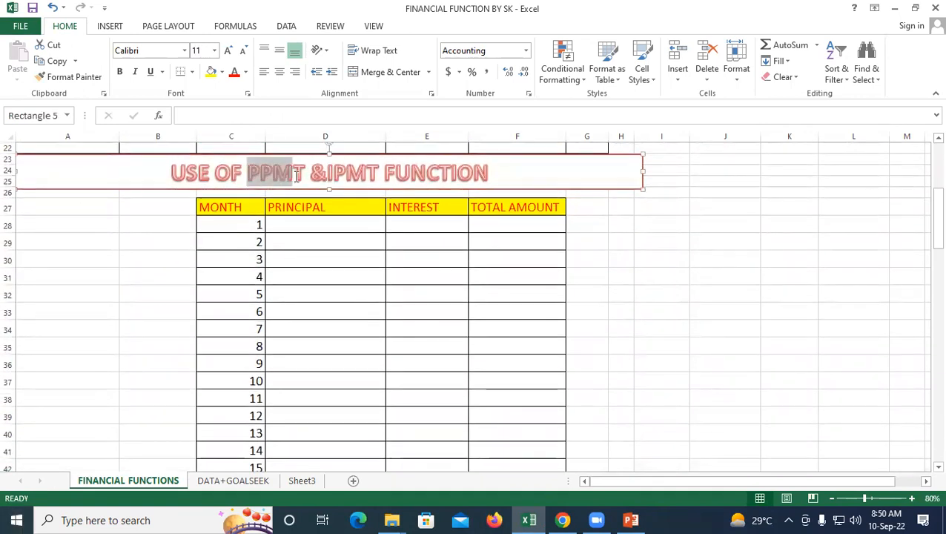
left_click(304, 221)
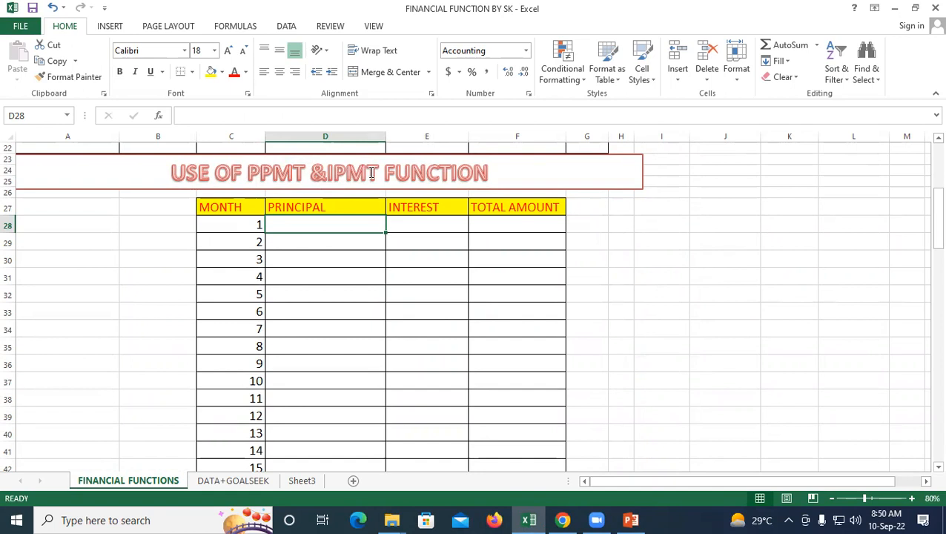
left_click(450, 297)
scroll(445, 301, "up", 4)
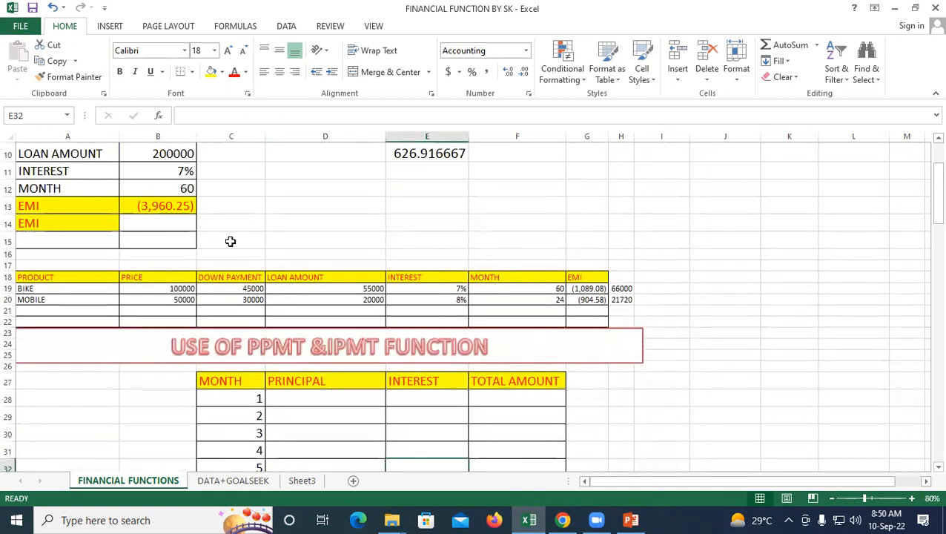
- Examine the repayment table's month, principal, interest and total amount columns in relation to the car loan's EMI
scroll(281, 284, "down", 3)
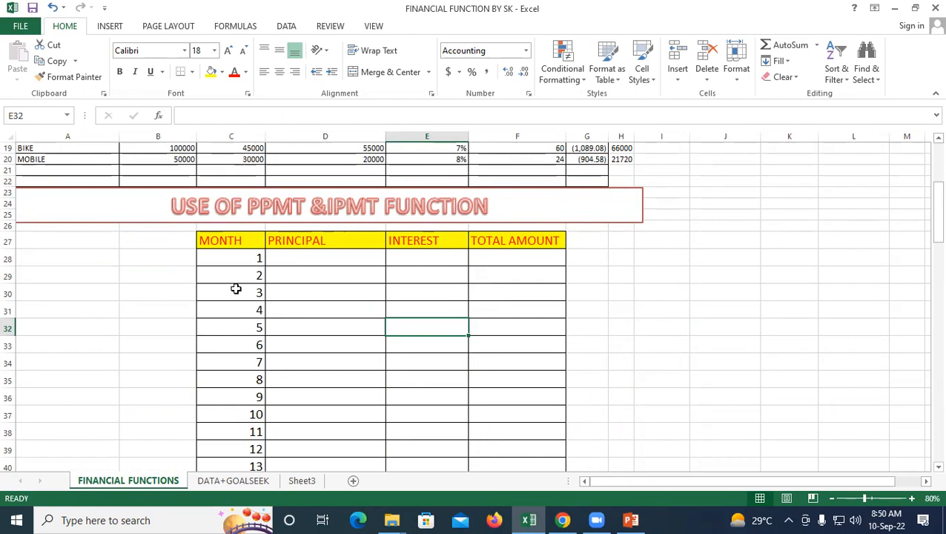
scroll(236, 288, "down", 2)
left_click_drag(245, 185, 239, 348)
left_click_drag(509, 190, 518, 382)
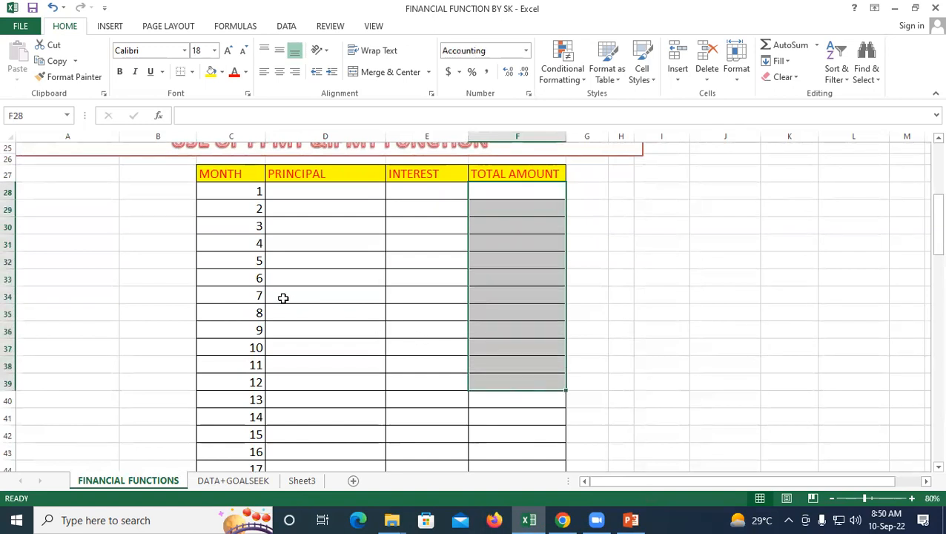
scroll(287, 299, "up", 5)
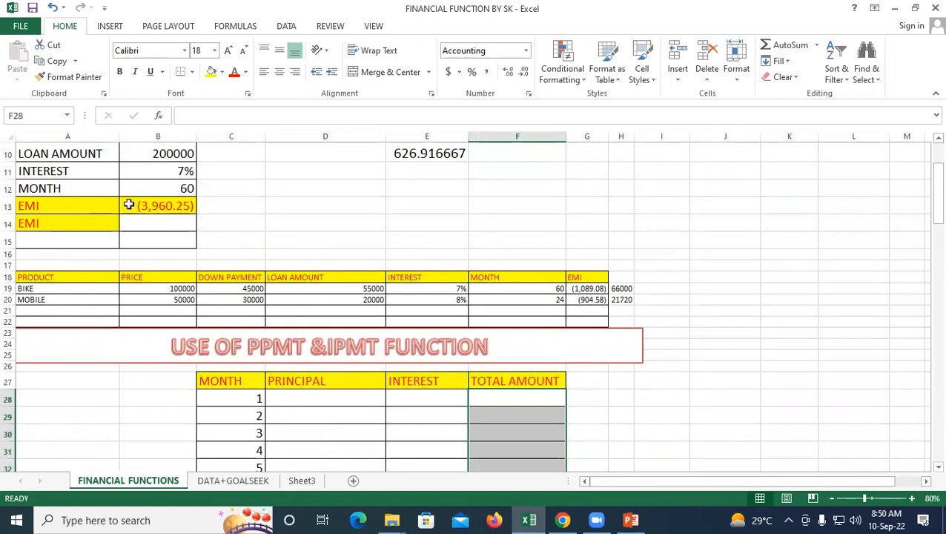
scroll(268, 205, "down", 3)
left_click(304, 252)
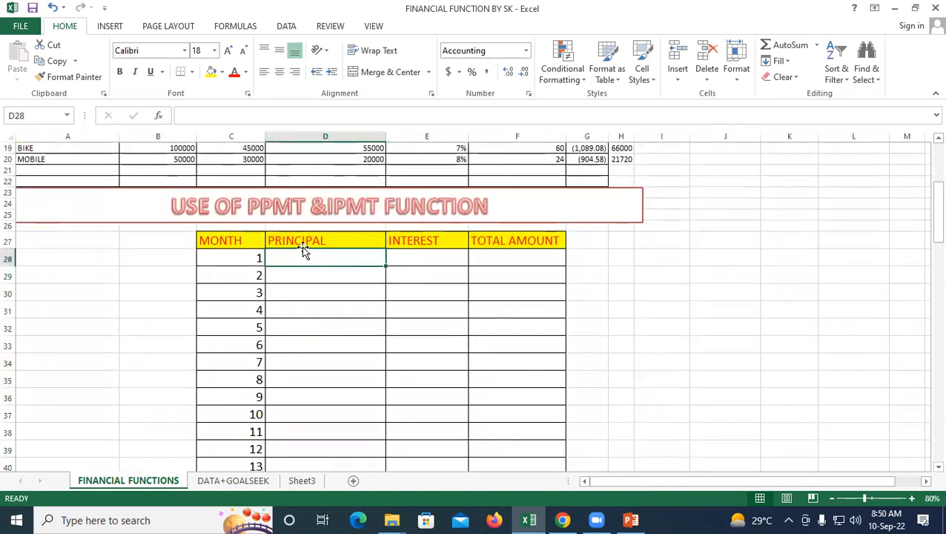
left_click(420, 252)
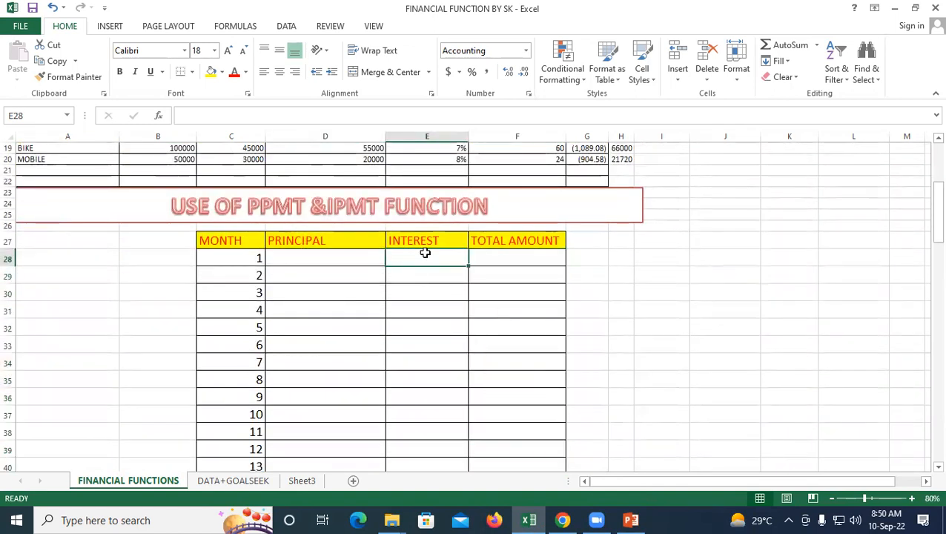
left_click(281, 270)
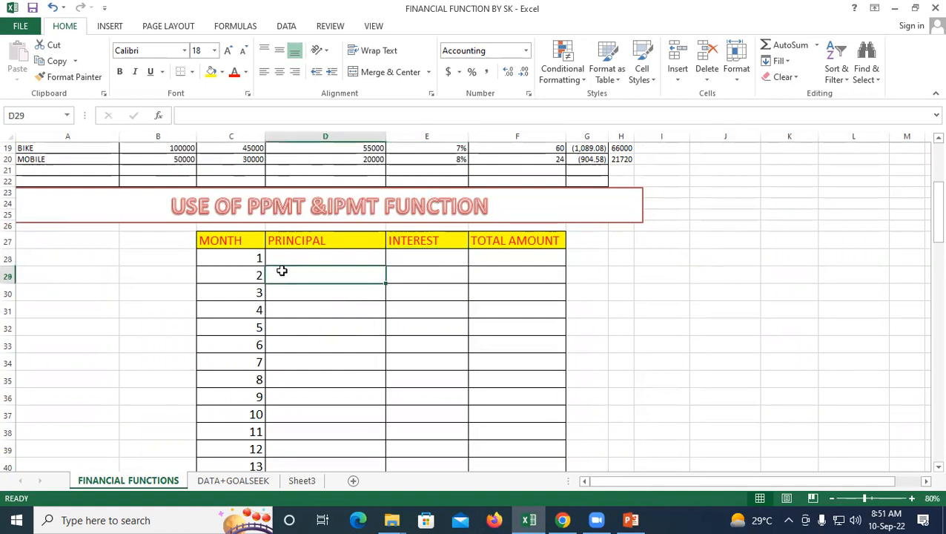
left_click(427, 270)
left_click(298, 294)
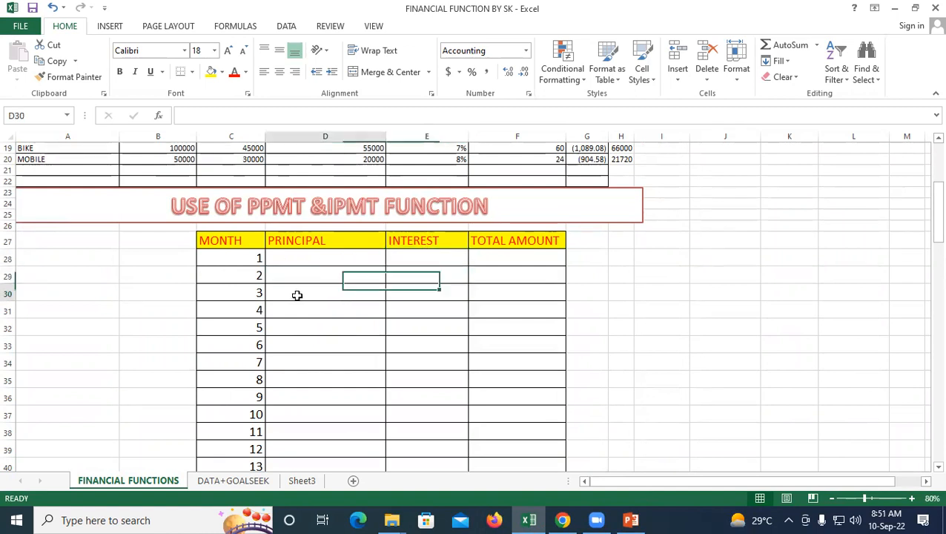
left_click(436, 297)
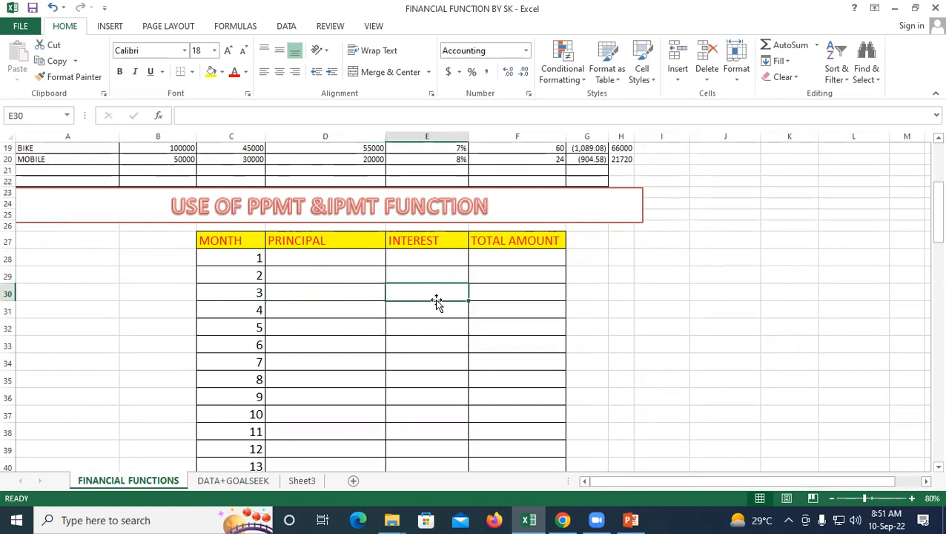
- Start a PPMT formula in D28 for the month 1 principal, using the car loan's interest cell B11 as the rate
left_click(318, 256)
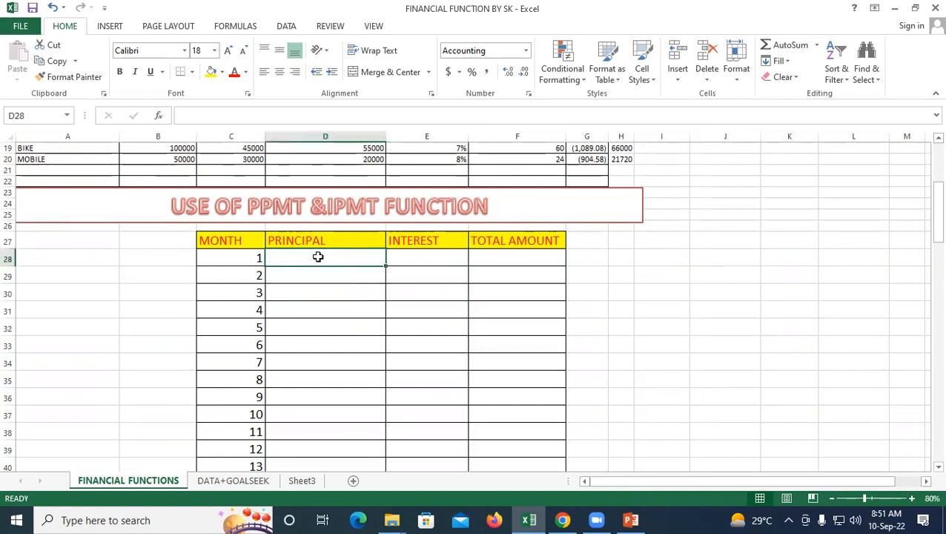
type("=")
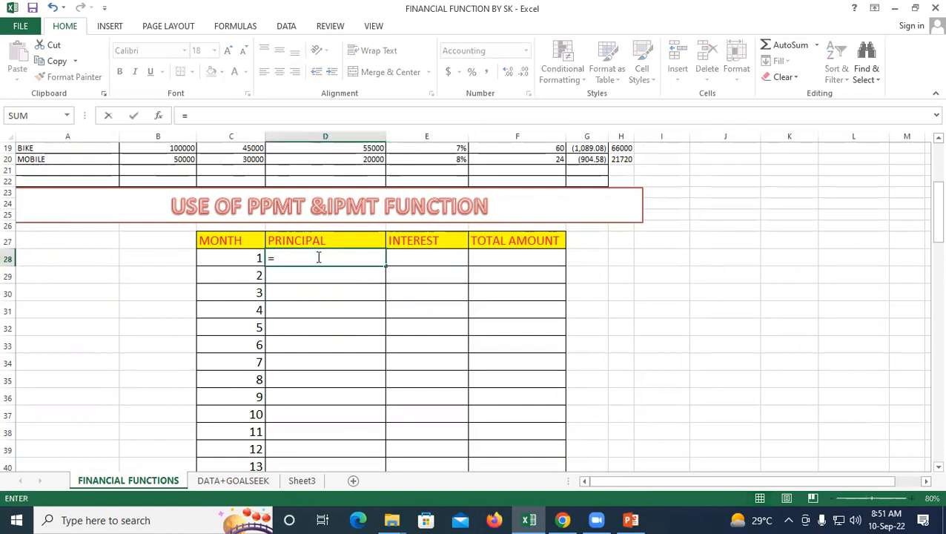
type("pp")
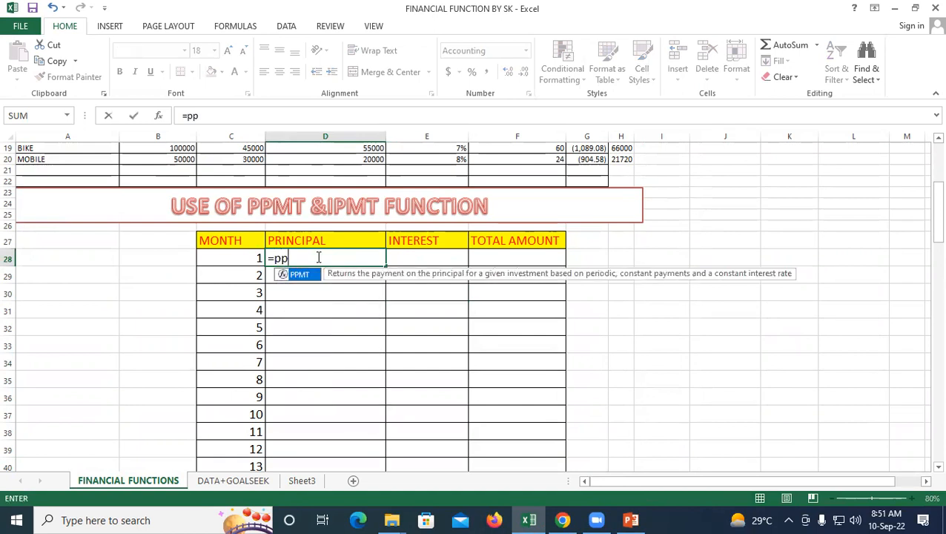
type("mt")
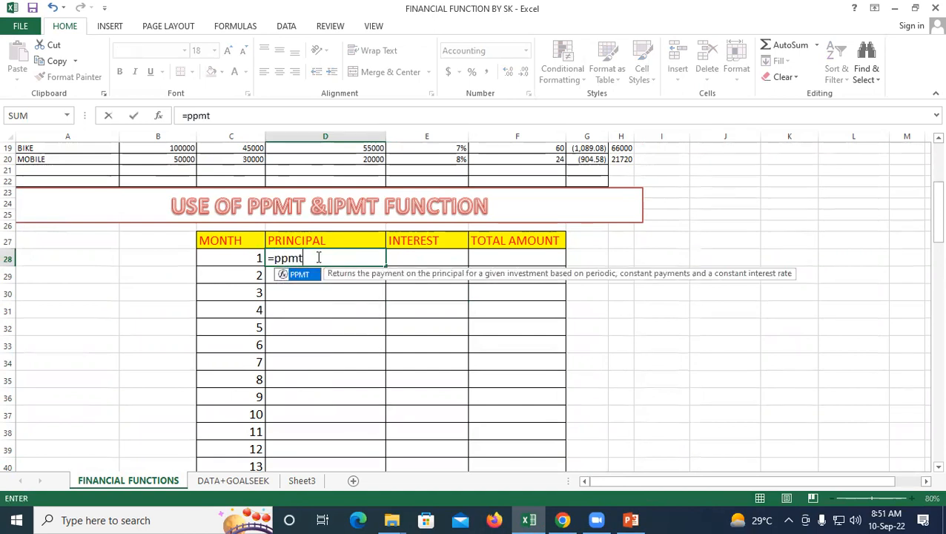
type("(")
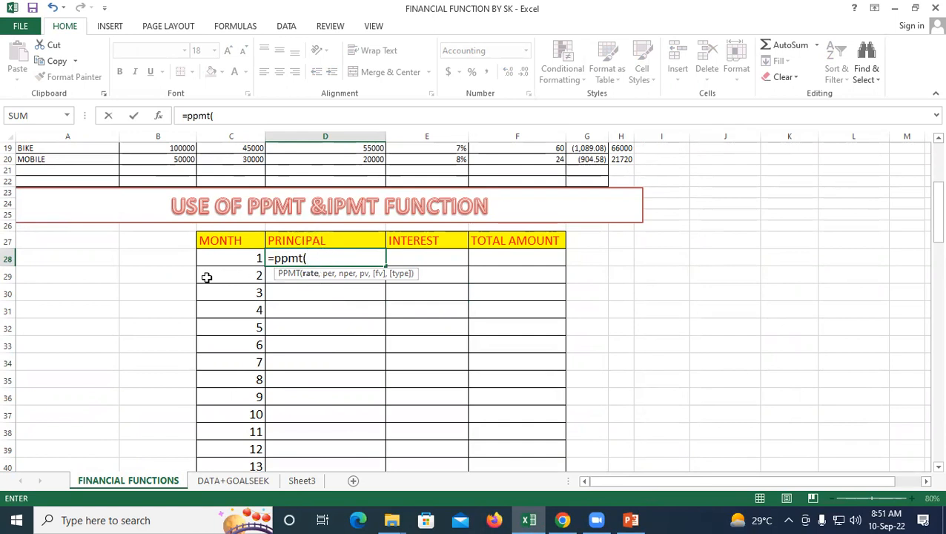
scroll(157, 275, "up", 3)
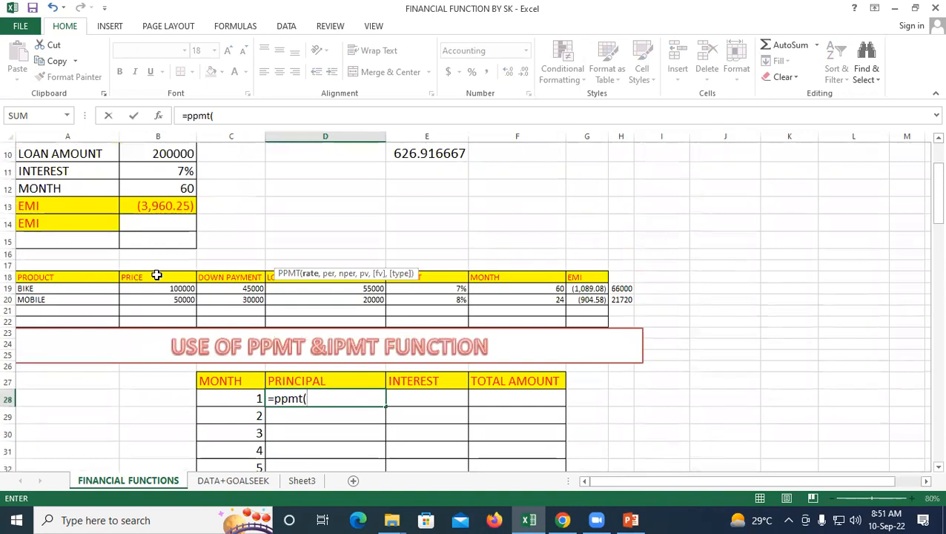
scroll(158, 275, "up", 1)
left_click(152, 228)
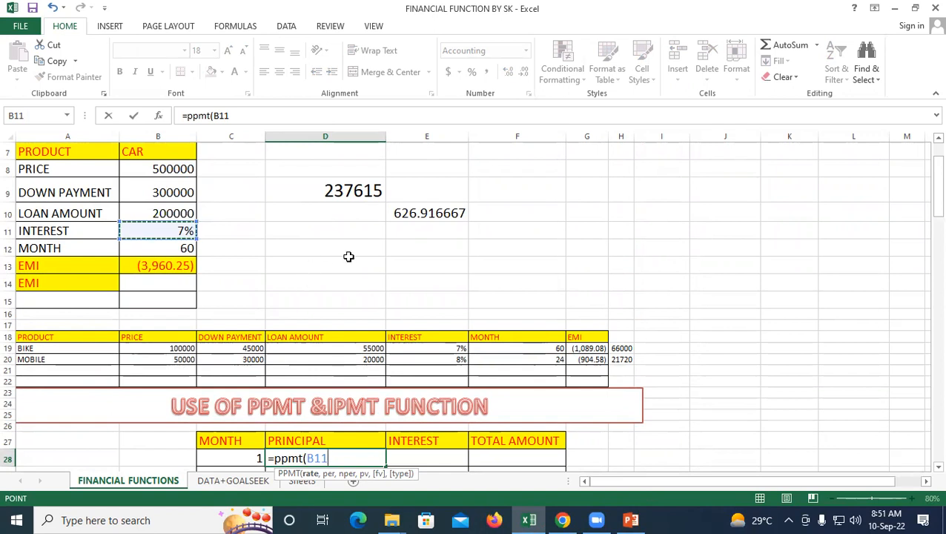
- Make the formula's rate reference absolute as $B$11 and divide it by 12 to complete the rate argument
scroll(502, 296, "down", 3)
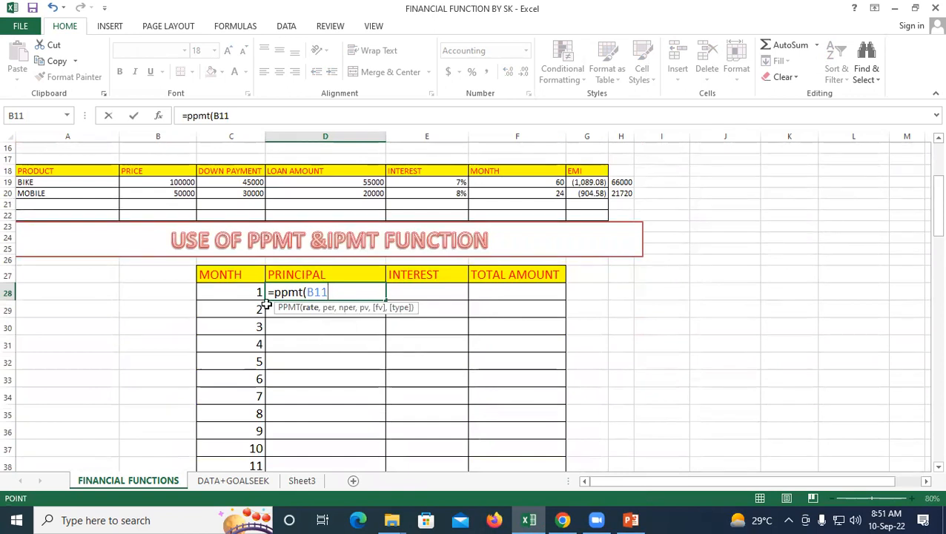
scroll(221, 282, "up", 4)
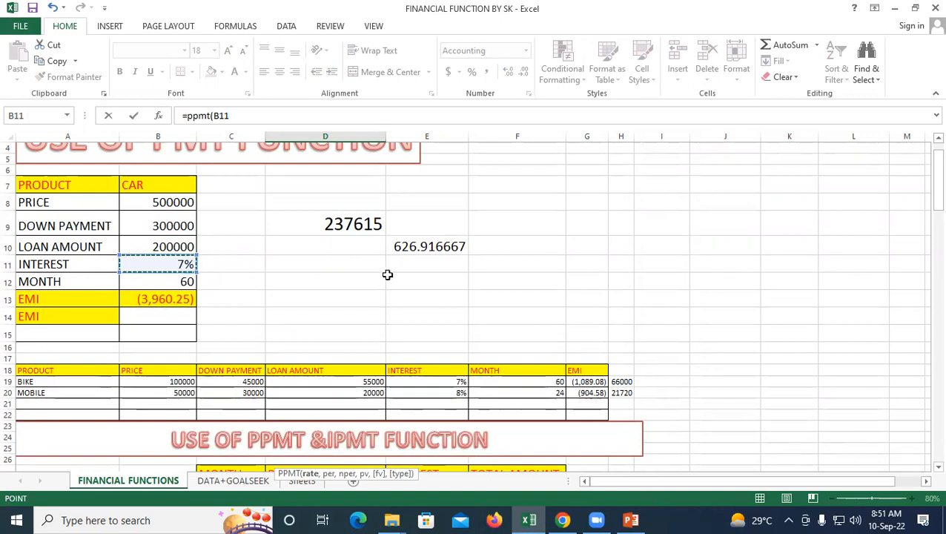
scroll(387, 272, "down", 3)
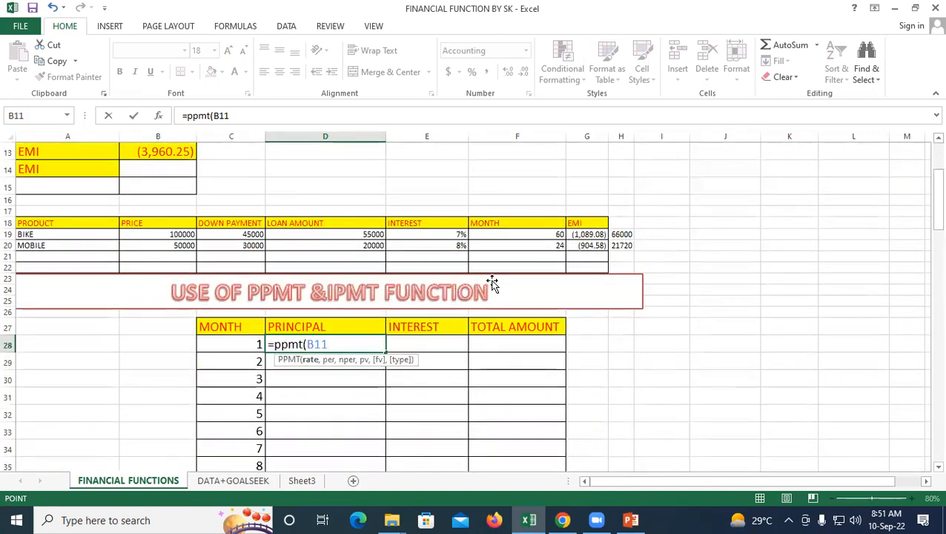
key("F4")
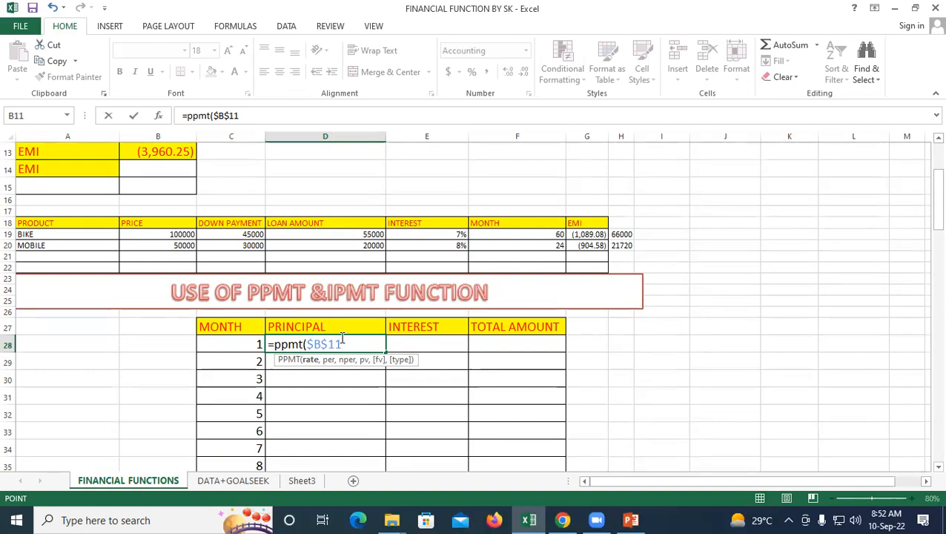
type("/12,")
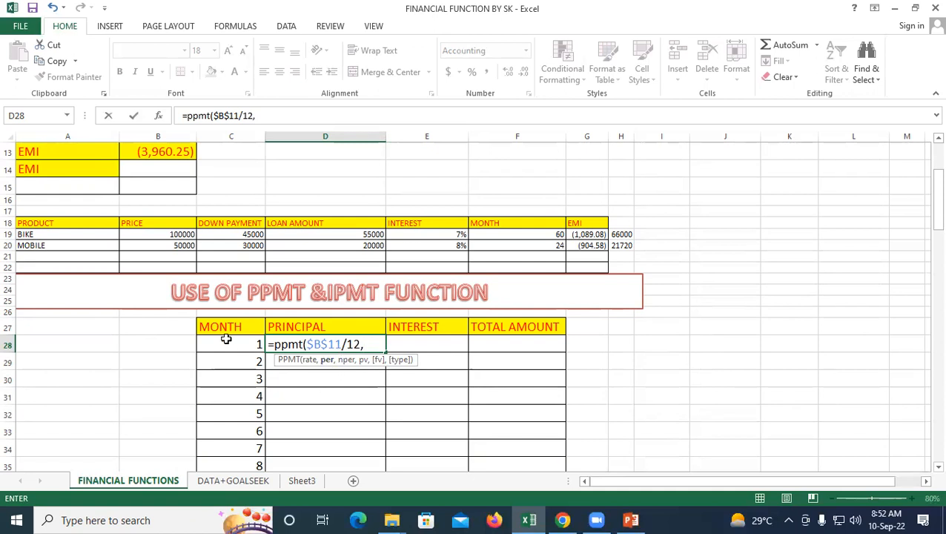
- Add C28 as the PPMT period and the absolute reference $B$12 as the total number of periods
scroll(273, 387, "down", 2)
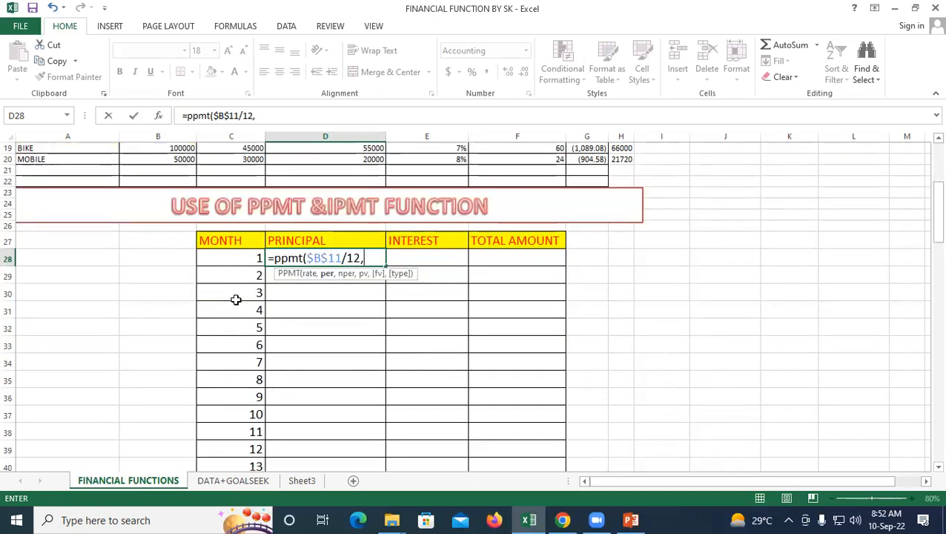
left_click(231, 258)
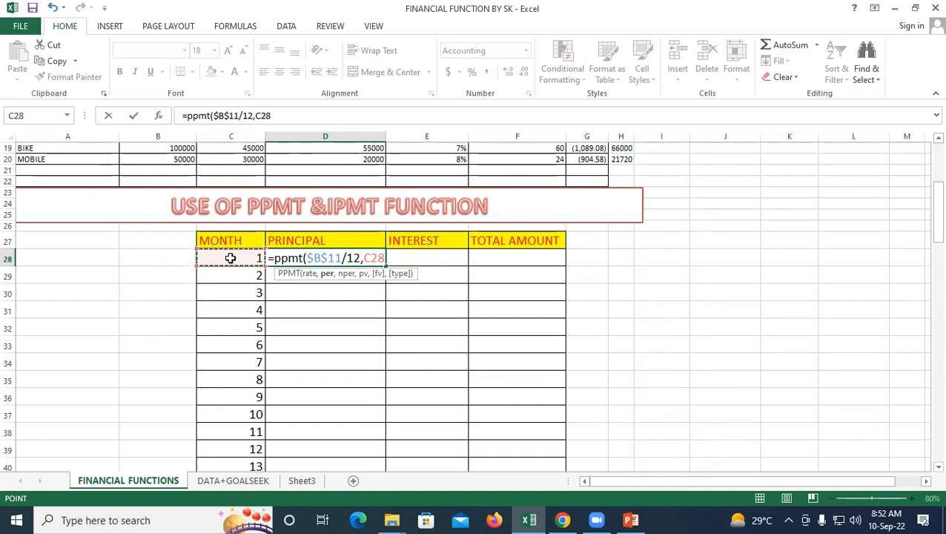
type(",")
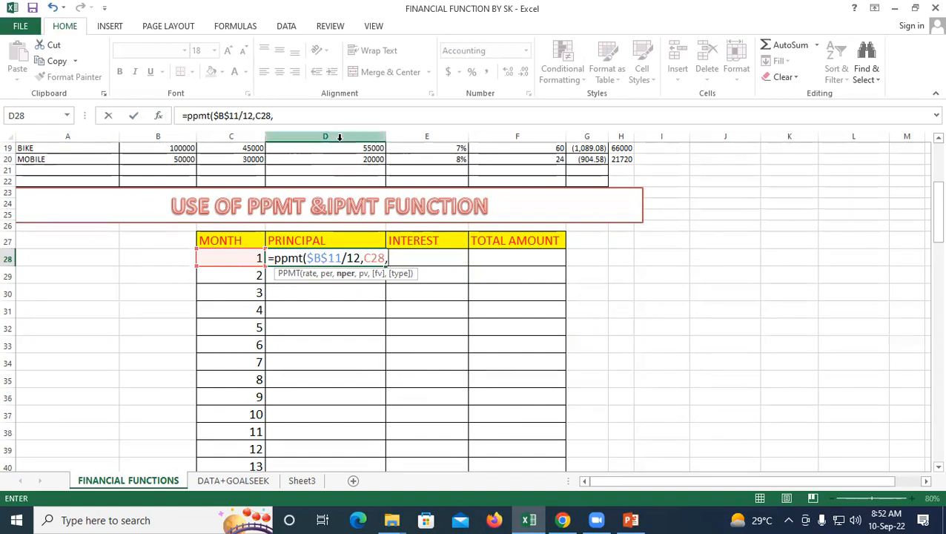
scroll(222, 176, "up", 2)
scroll(222, 176, "up", 1)
left_click(183, 187)
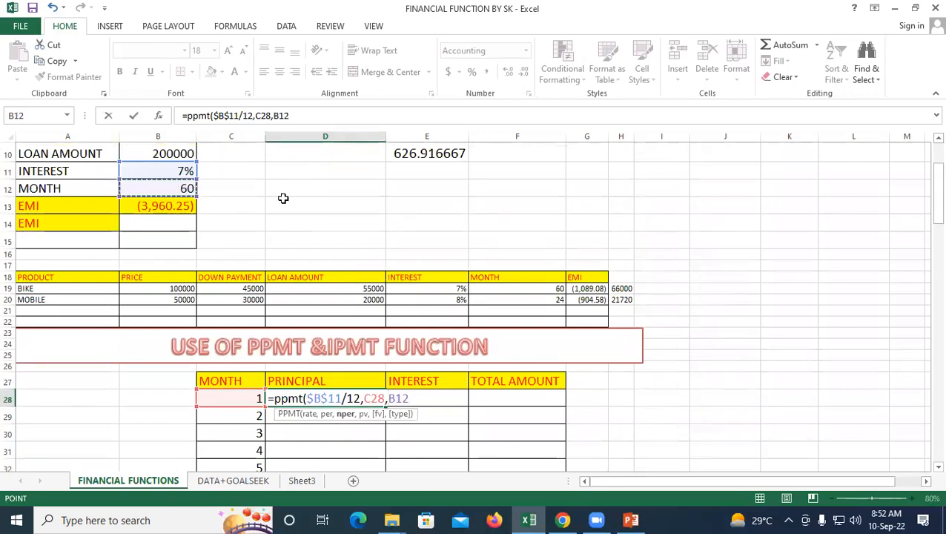
key("F4")
type(",")
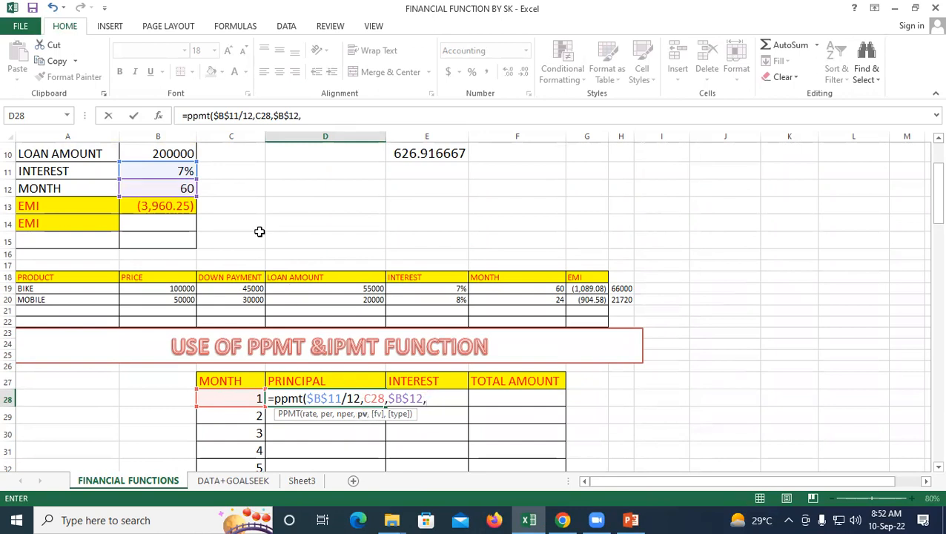
- Add the car's loan amount as the absolute reference $B$10 for the PPMT formula's present value
scroll(252, 222, "up", 2)
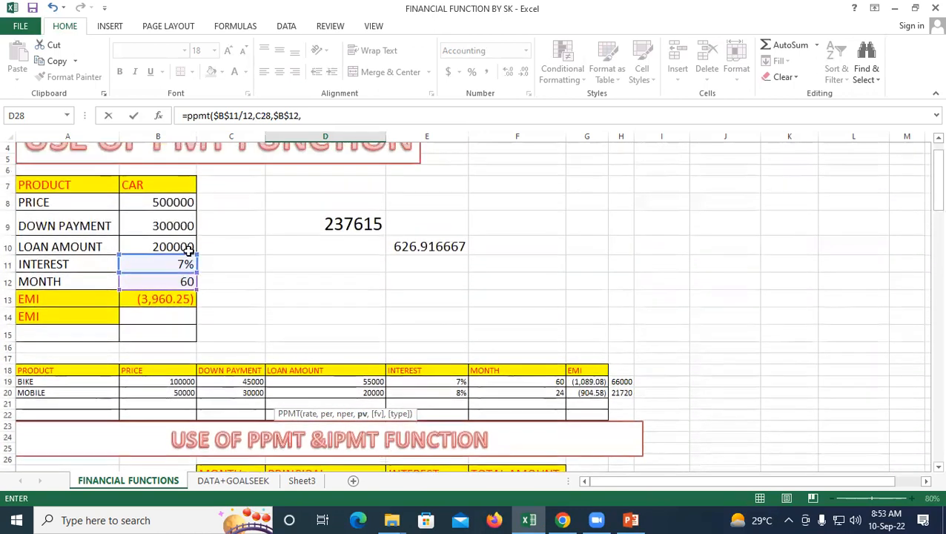
left_click(180, 245)
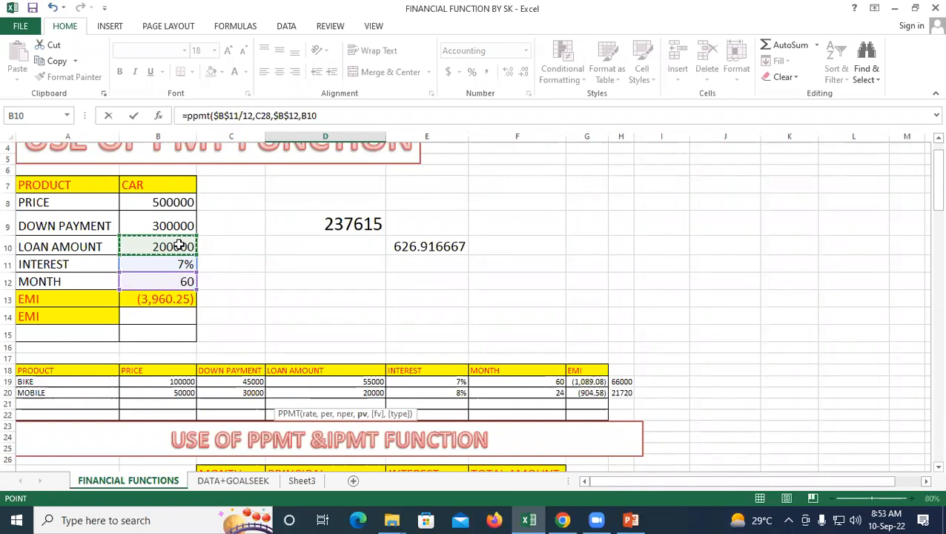
key("F4")
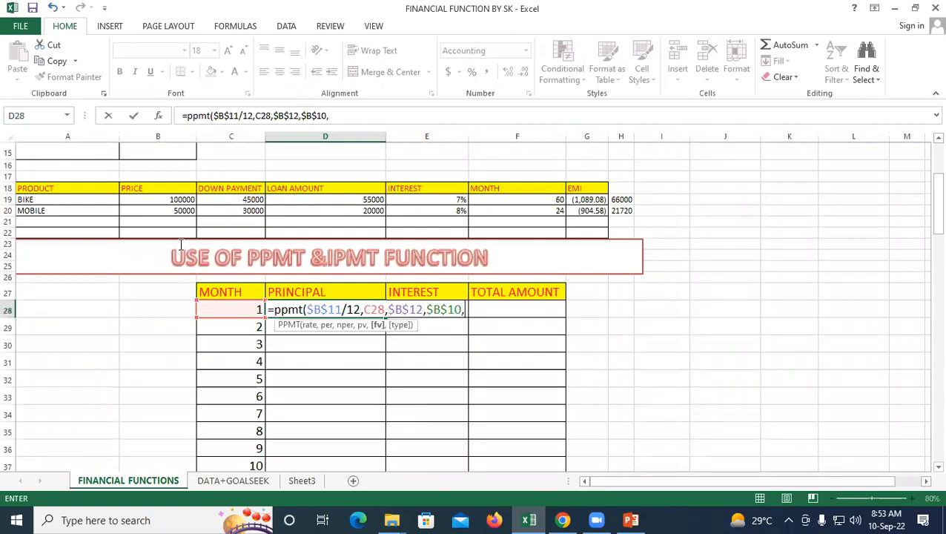
- Enter 1 as the argument after the present value and complete the PPMT formula in D28
type(",")
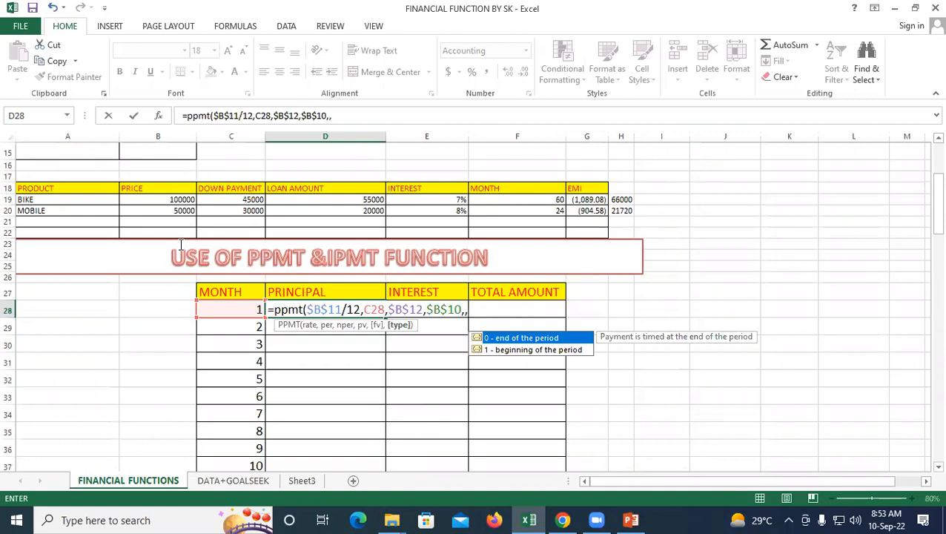
key("BackSpace")
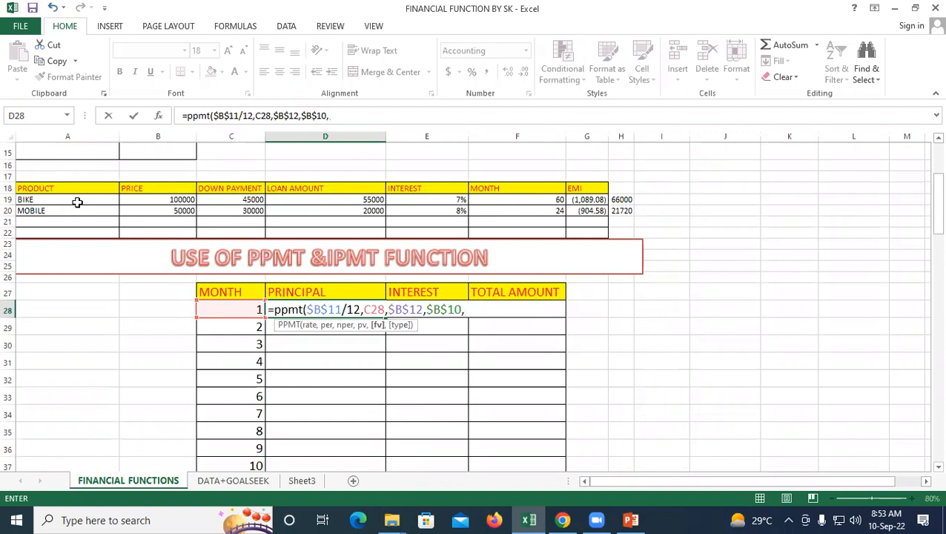
scroll(76, 202, "up", 3)
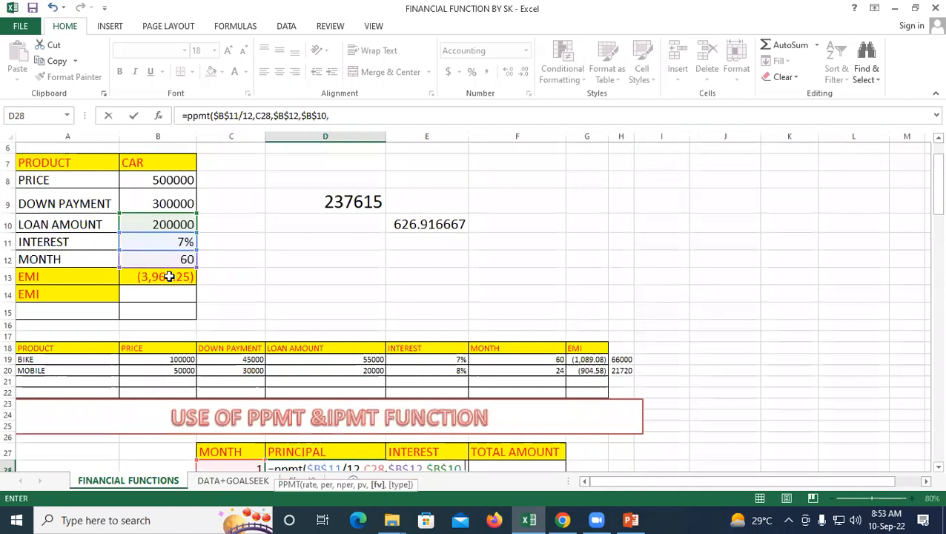
scroll(354, 205, "down", 4)
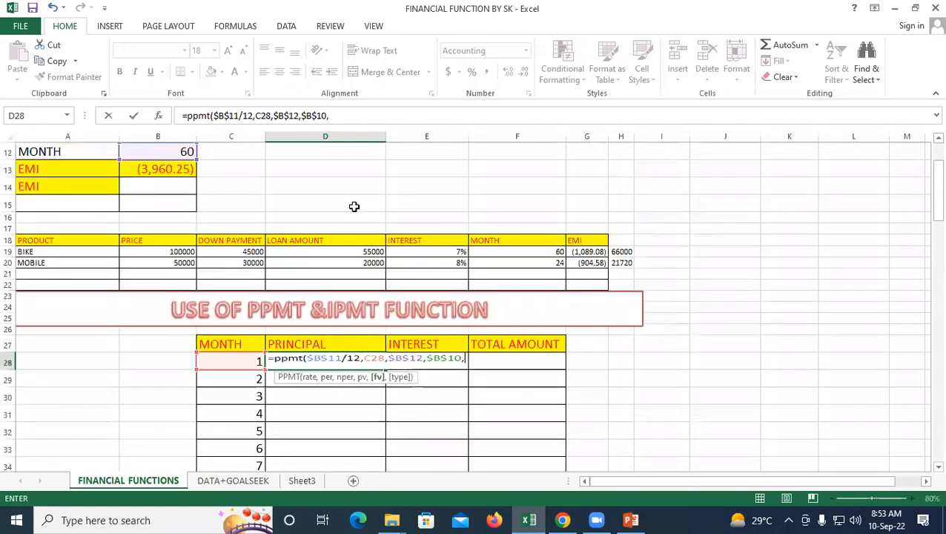
type("1")
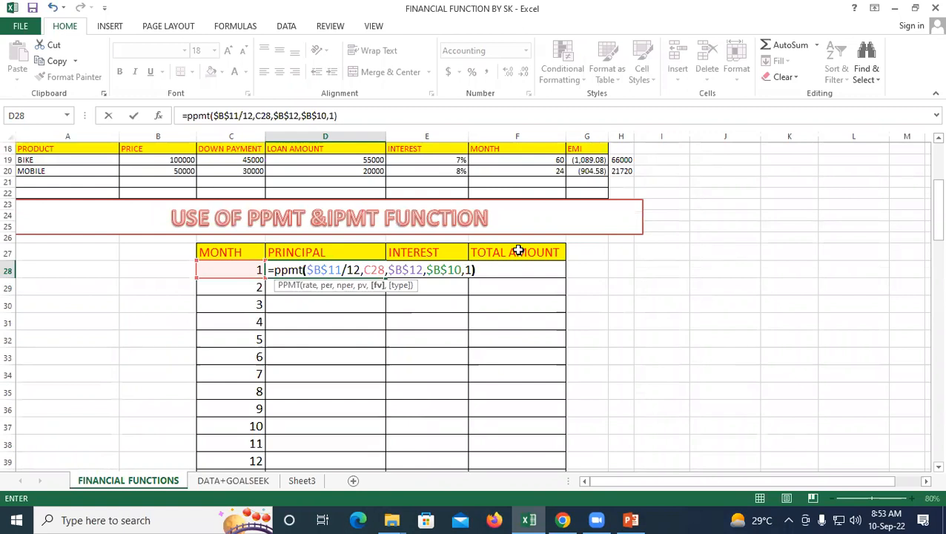
key("Return")
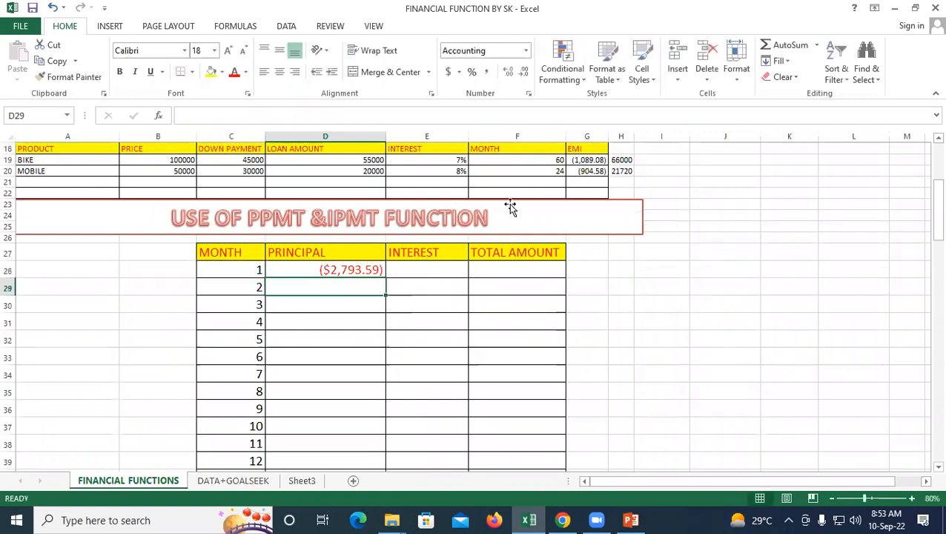
- Compare the month 1 principal in D28 with the car loan's EMI
left_click(304, 270)
scroll(304, 269, "up", 4)
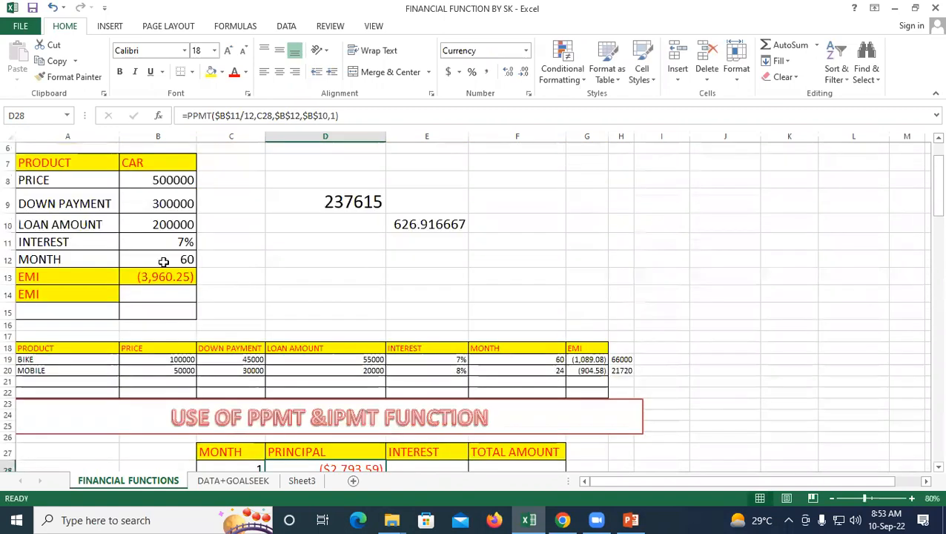
left_click(42, 275)
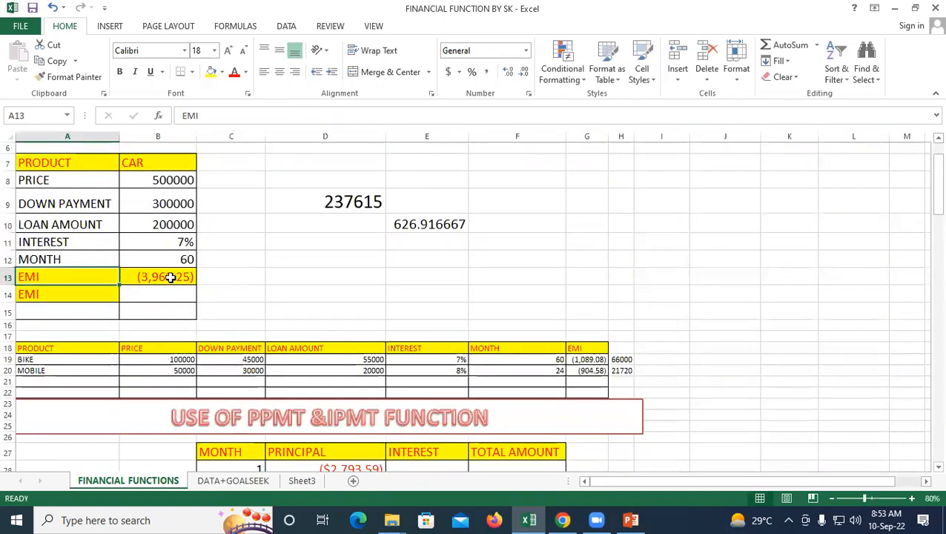
scroll(399, 274, "down", 5)
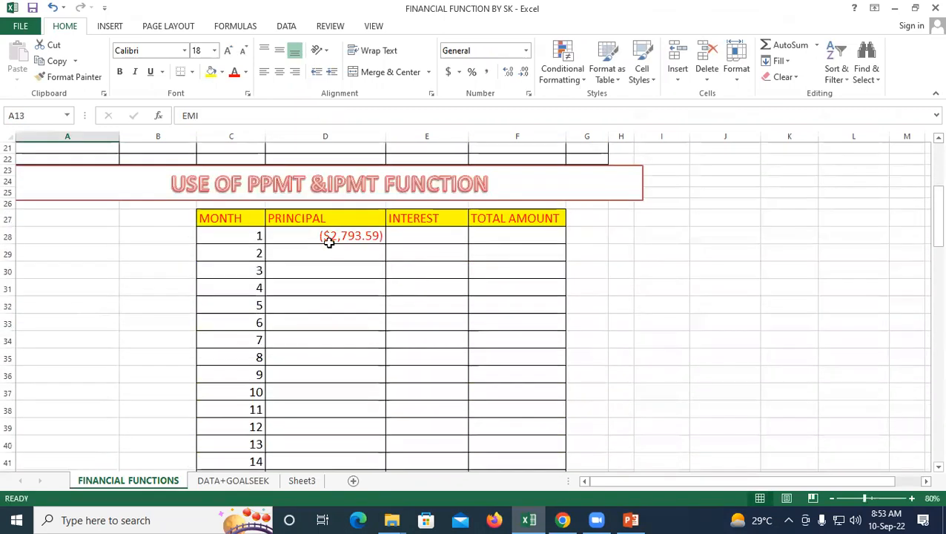
left_click(296, 234)
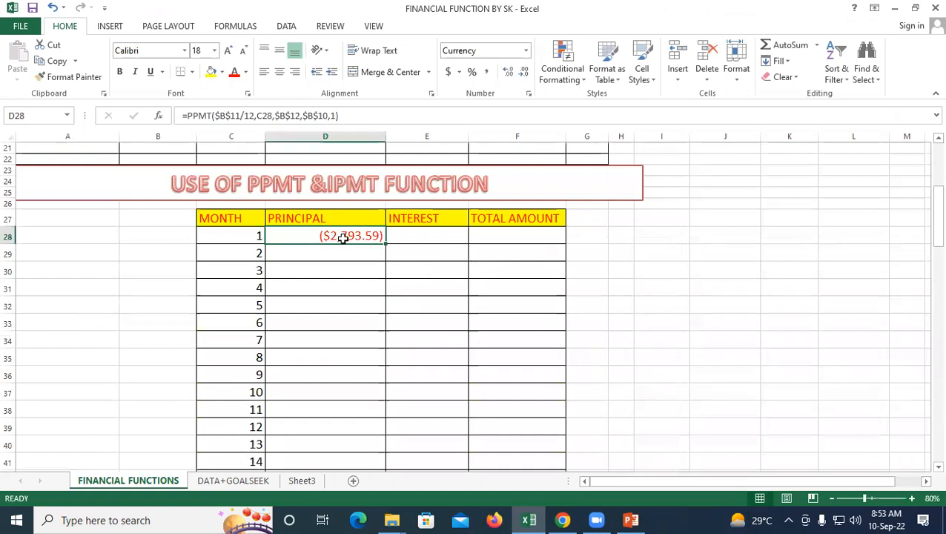
left_click(222, 230)
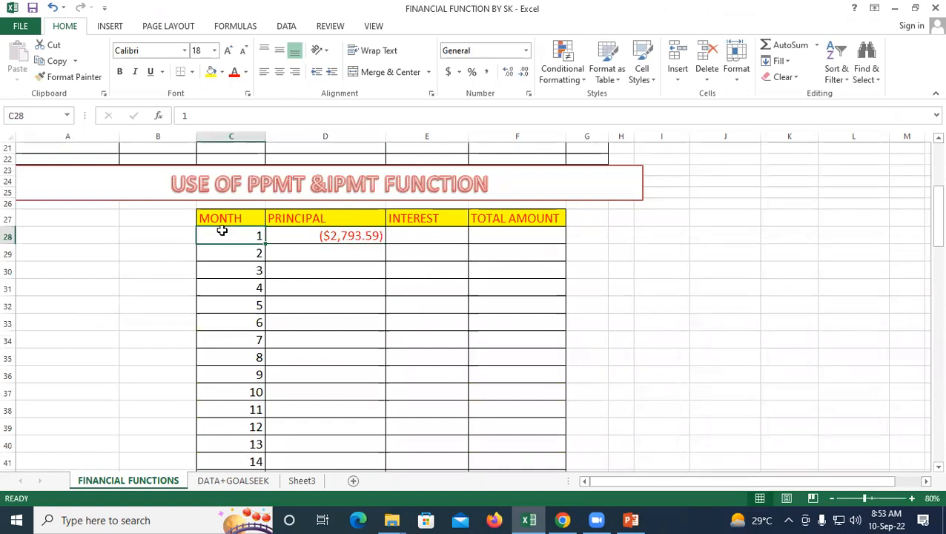
- Try to fill the PPMT formula from D28 down the principal column to month 20, and undo the fill
left_click(369, 236)
left_click_drag(388, 242, 408, 445)
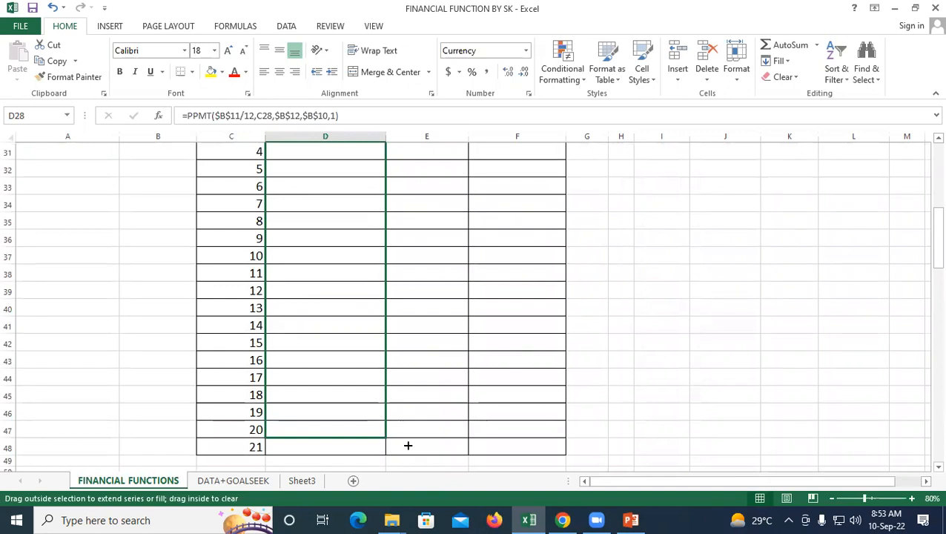
left_click_drag(408, 445, 407, 446)
scroll(393, 343, "up", 2)
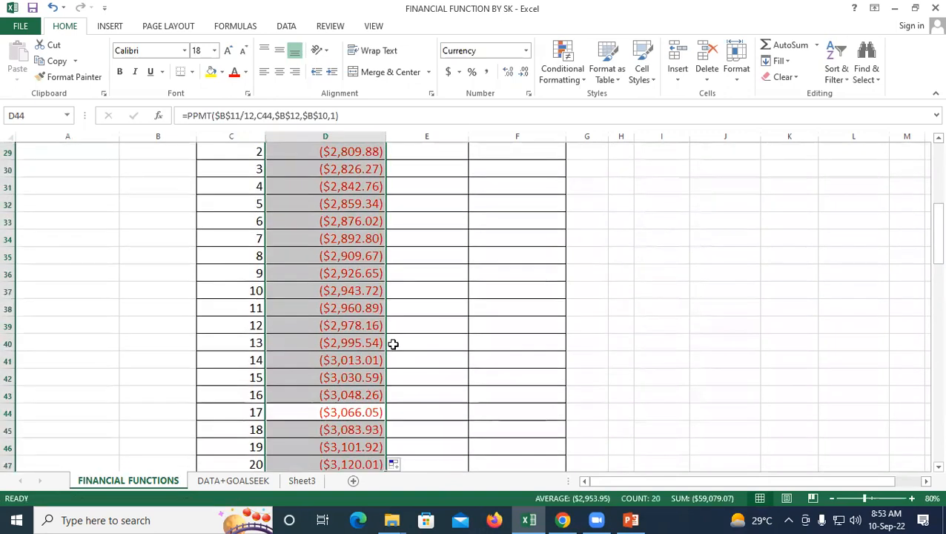
key("Return")
key("Return")
key("Return")
key("Return")
key("Return")
key("Return")
key("Return")
key("Return")
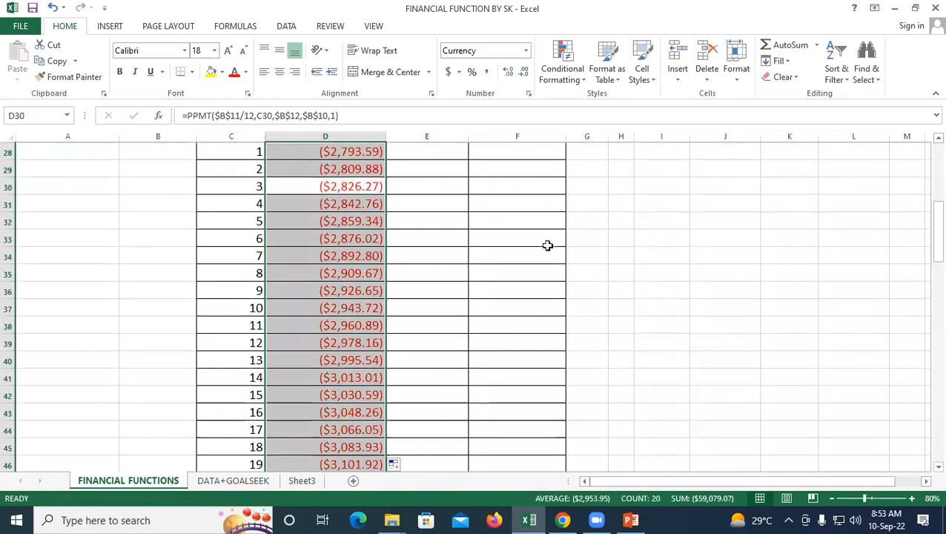
key("ctrl+z")
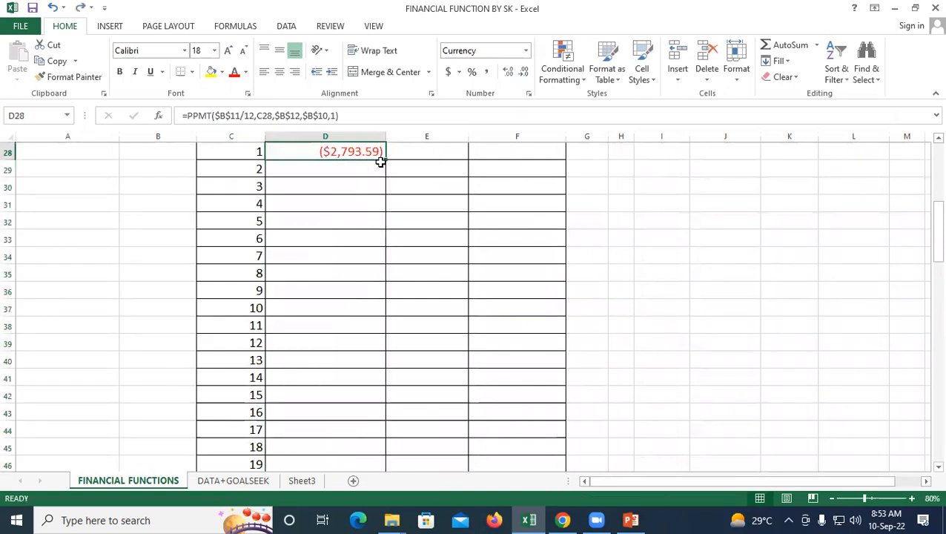
- Fill the PPMT formula from D28 down the principal column through month 20 in D47
left_click_drag(387, 158, 418, 437)
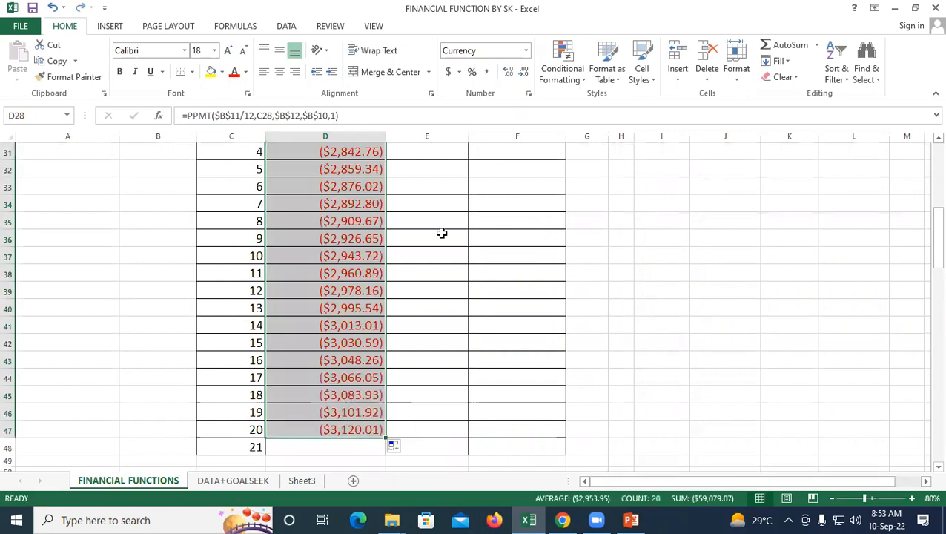
scroll(441, 233, "up", 2)
left_click(330, 243)
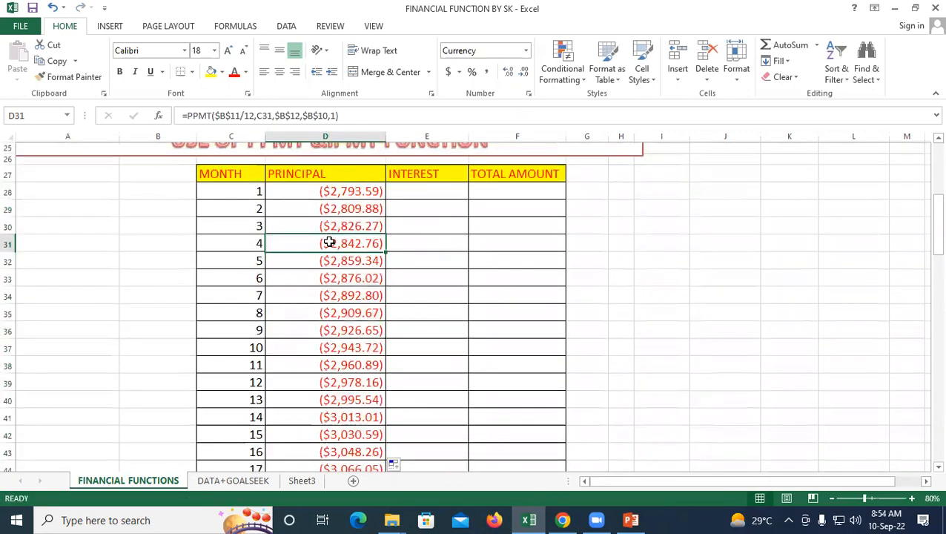
- Examine how the principal amounts develop month by month down the principal column, starting from month 1
left_click(328, 191)
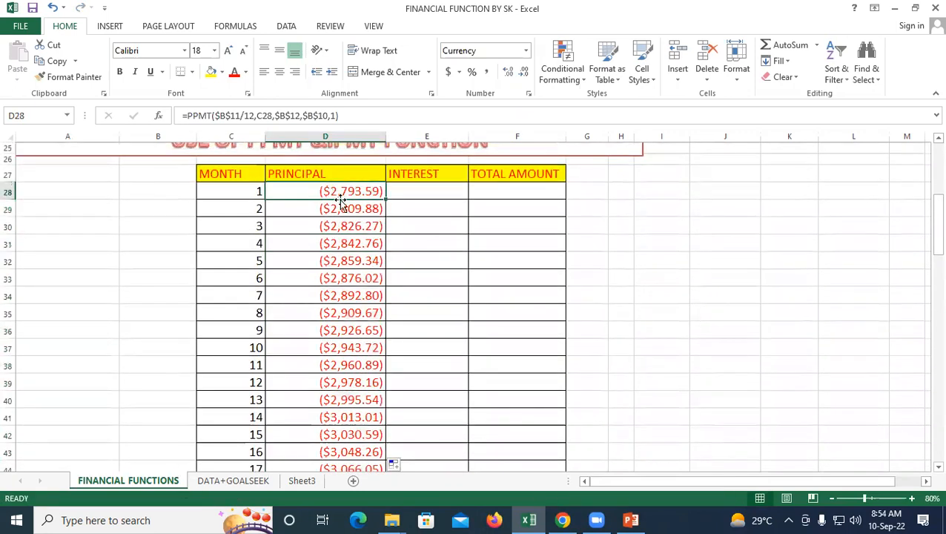
left_click(333, 211)
left_click(338, 222)
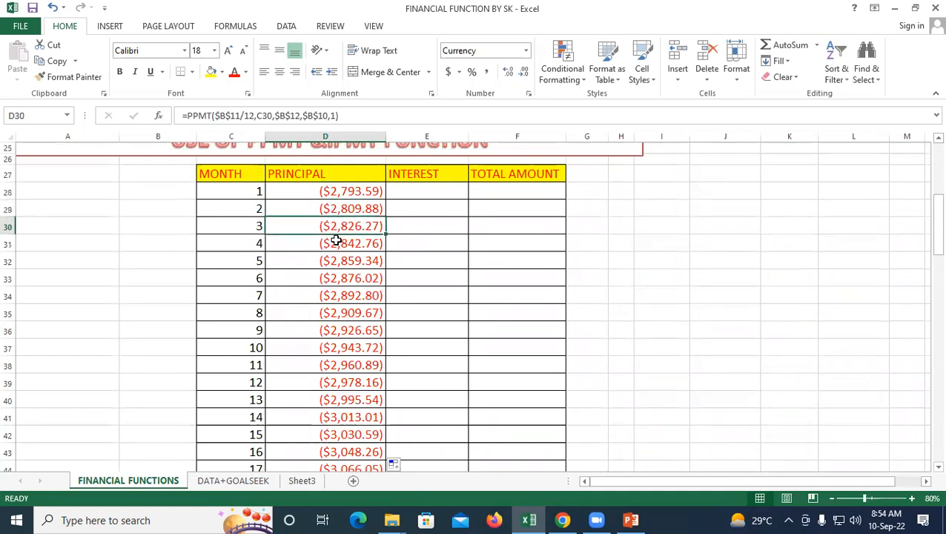
left_click(336, 243)
left_click(338, 260)
left_click(339, 278)
left_click(338, 295)
left_click(340, 313)
left_click(341, 331)
left_click(343, 347)
scroll(344, 355, "down", 1)
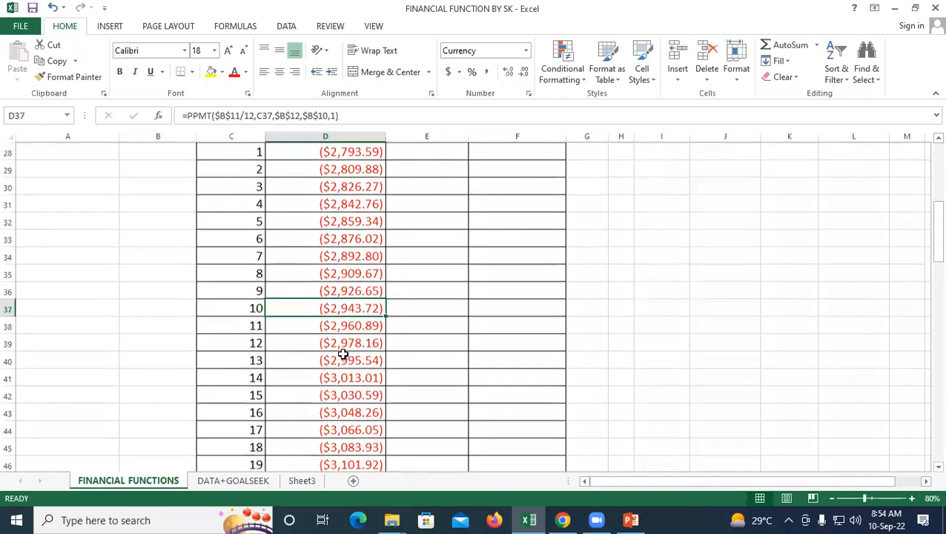
scroll(343, 334, "up", 3)
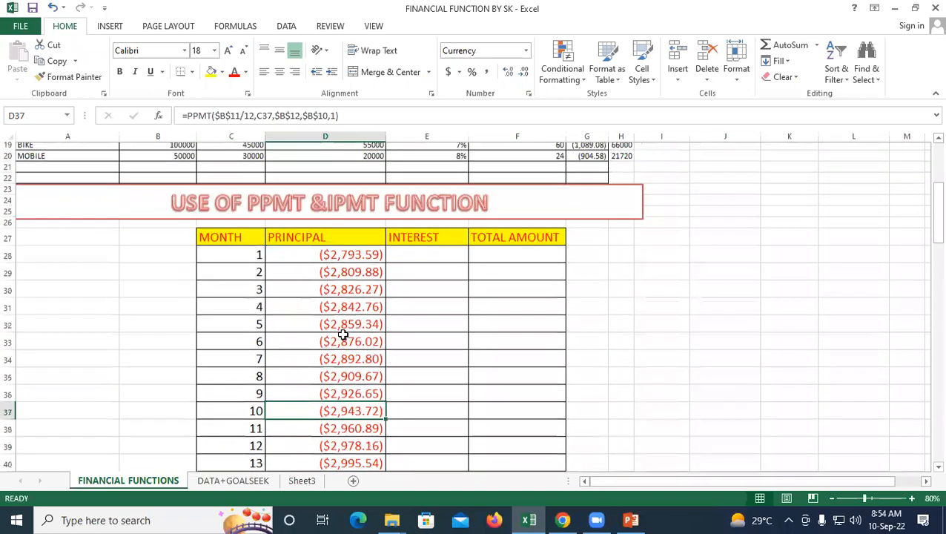
left_click_drag(339, 257, 339, 449)
- Start an IPMT formula in E28 for the month 1 interest
left_click(407, 259)
left_click_drag(408, 258, 410, 345)
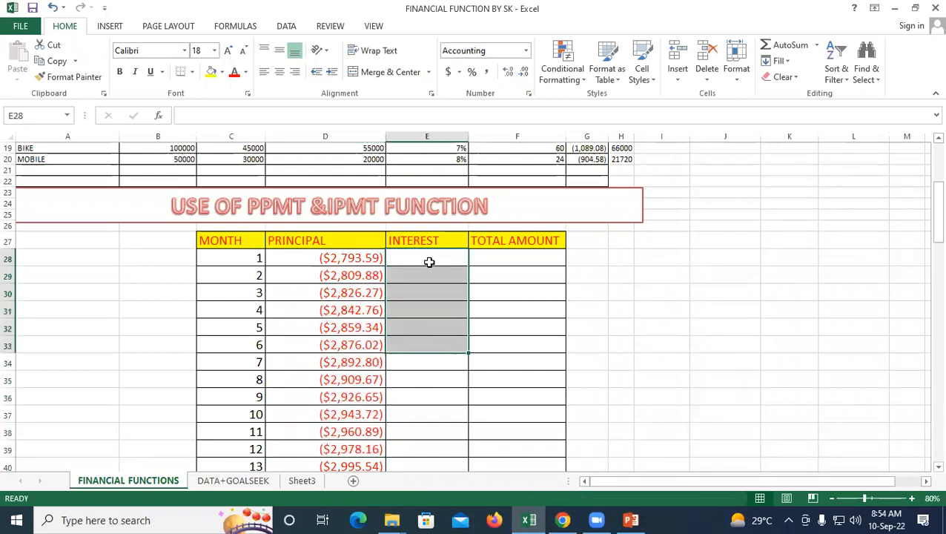
left_click(429, 262)
type("=")
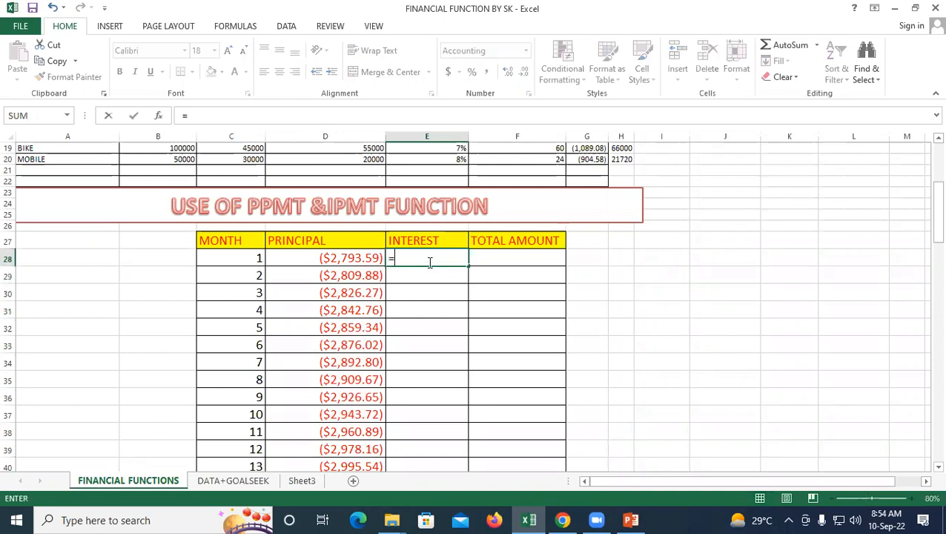
type("ip")
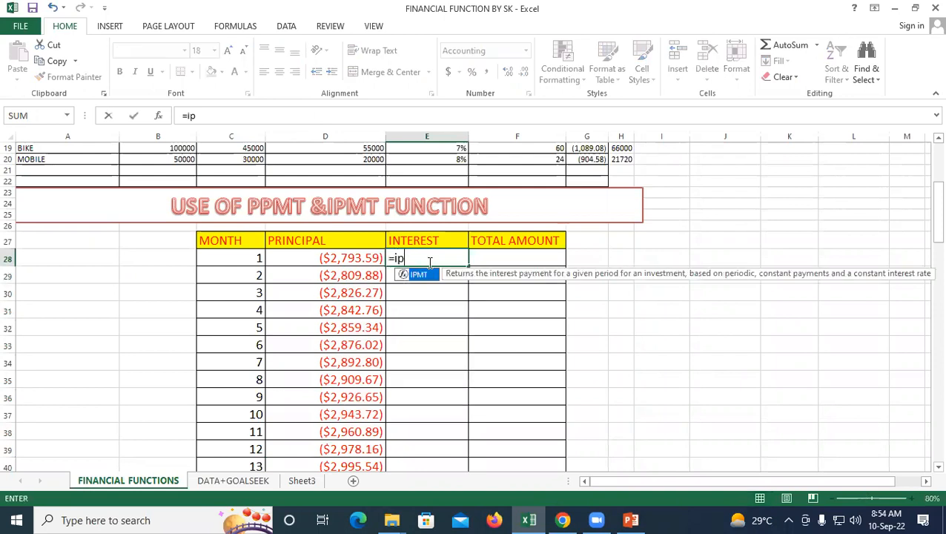
type("mt(")
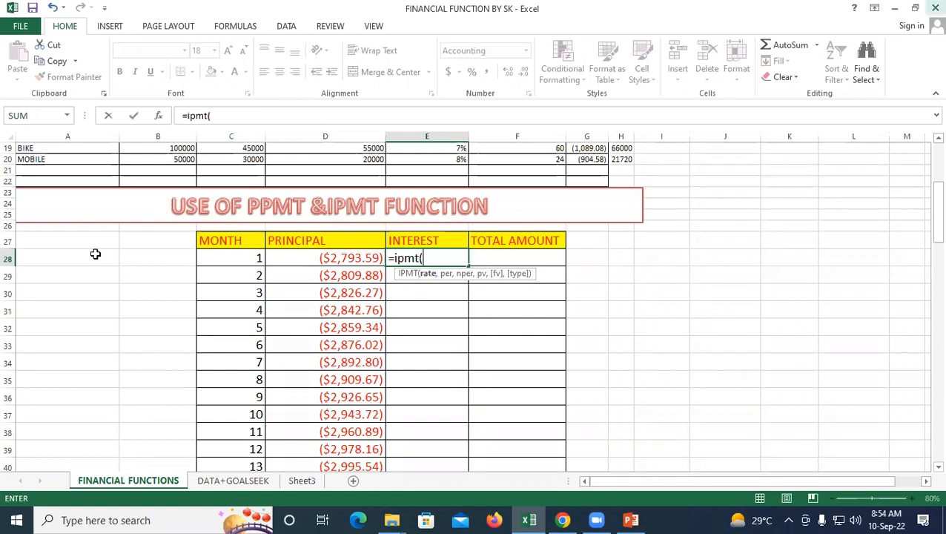
- Set the IPMT formula's rate argument to $B$11/12 and its period argument to C28
scroll(76, 197, "up", 3)
scroll(75, 197, "up", 1)
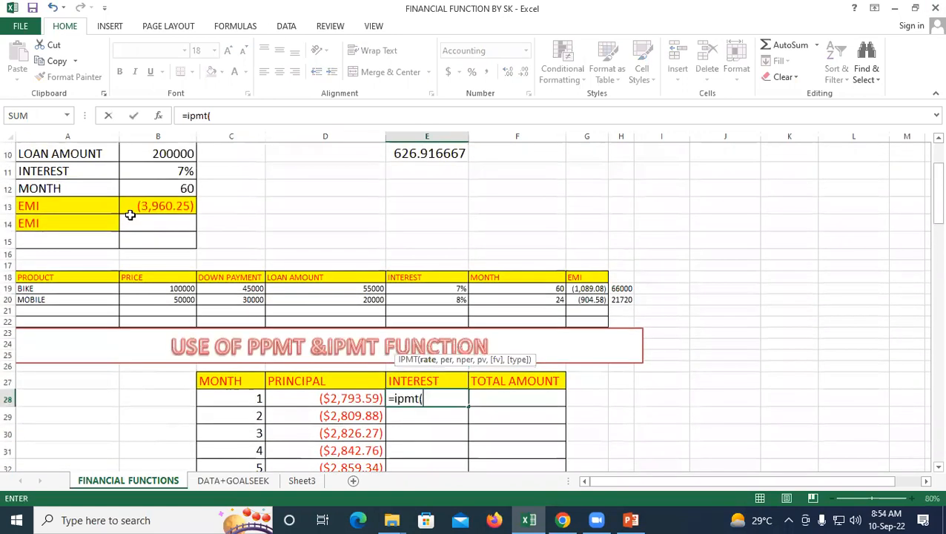
left_click(157, 169)
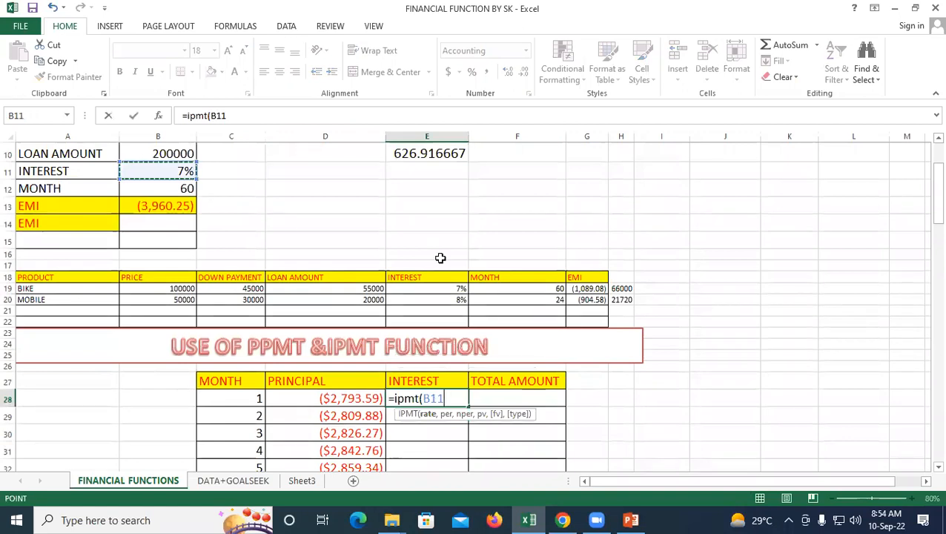
key("F4")
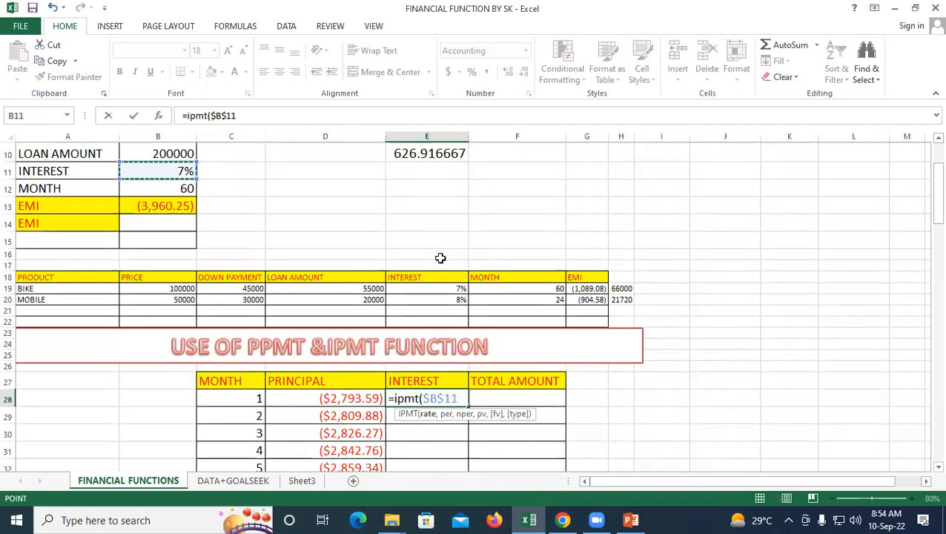
type("/12")
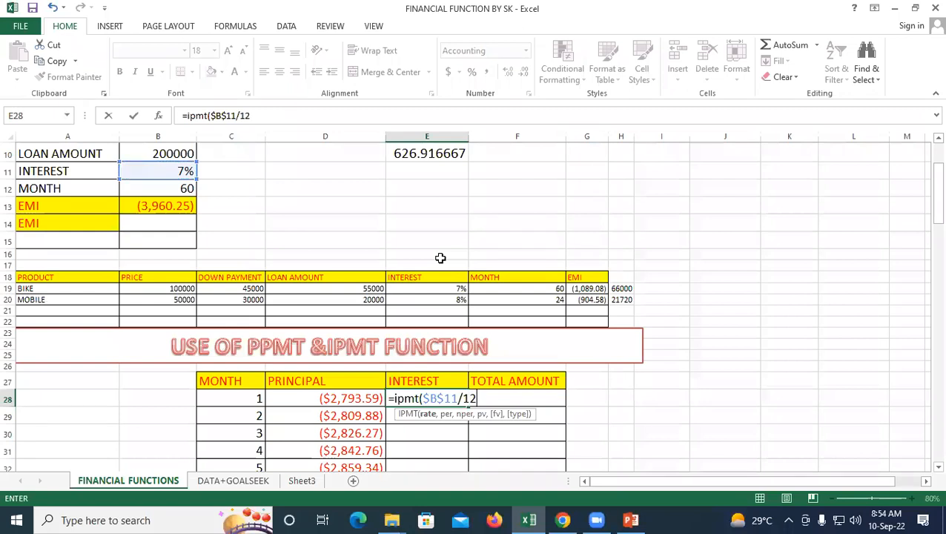
type(",")
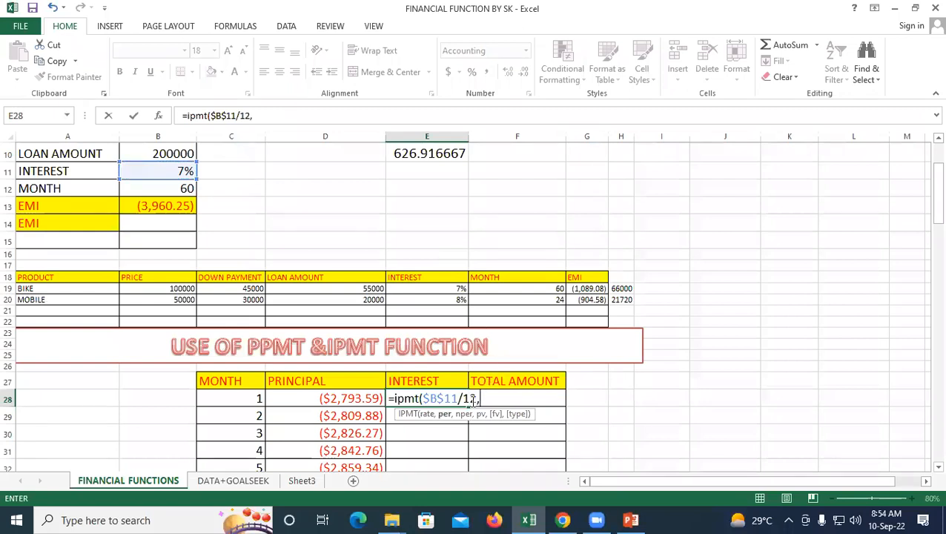
scroll(220, 320, "down", 2)
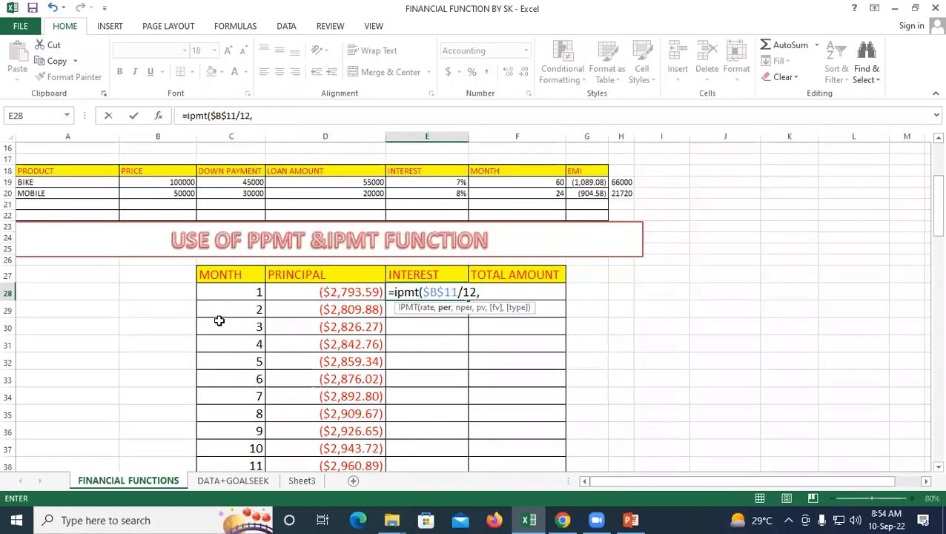
left_click(236, 290)
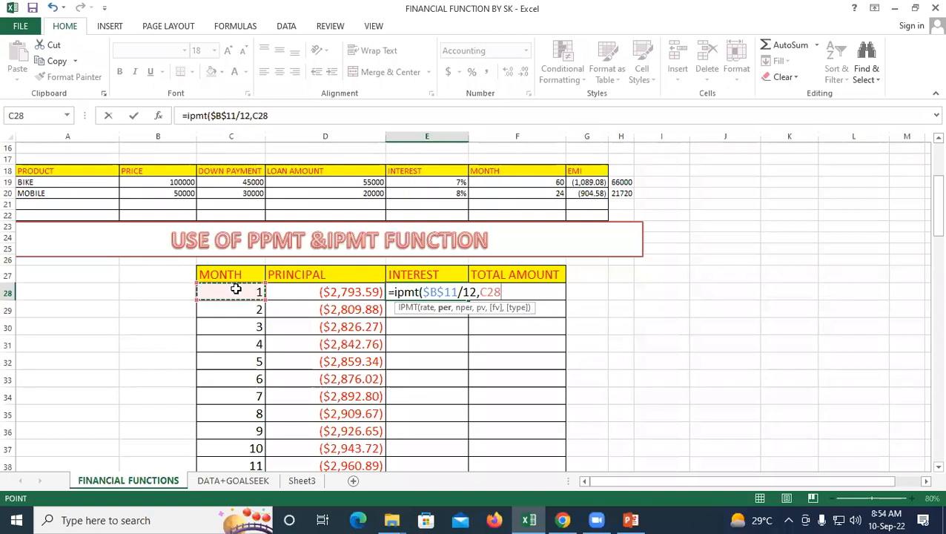
- Set the IPMT formula's number-of-periods argument to the absolute reference $B$12
type(",")
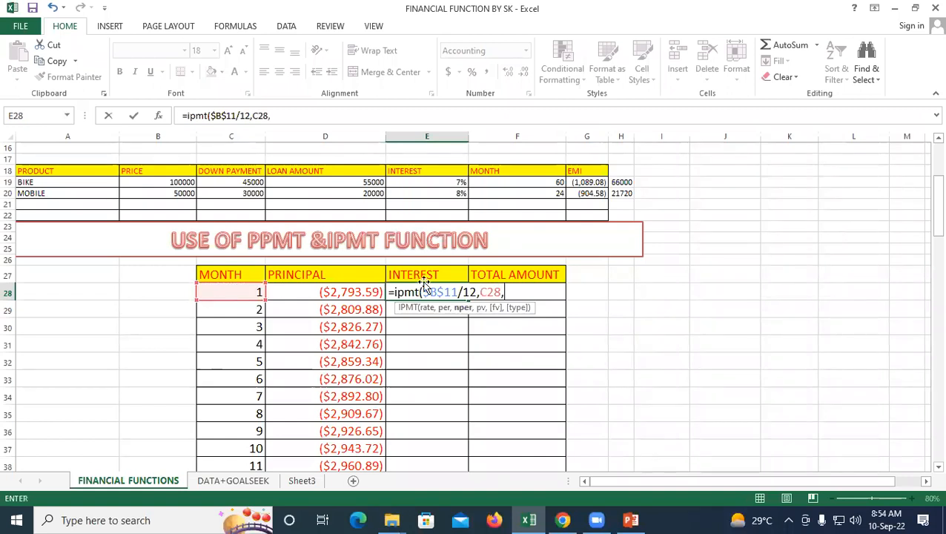
scroll(164, 259, "up", 2)
scroll(164, 259, "up", 1)
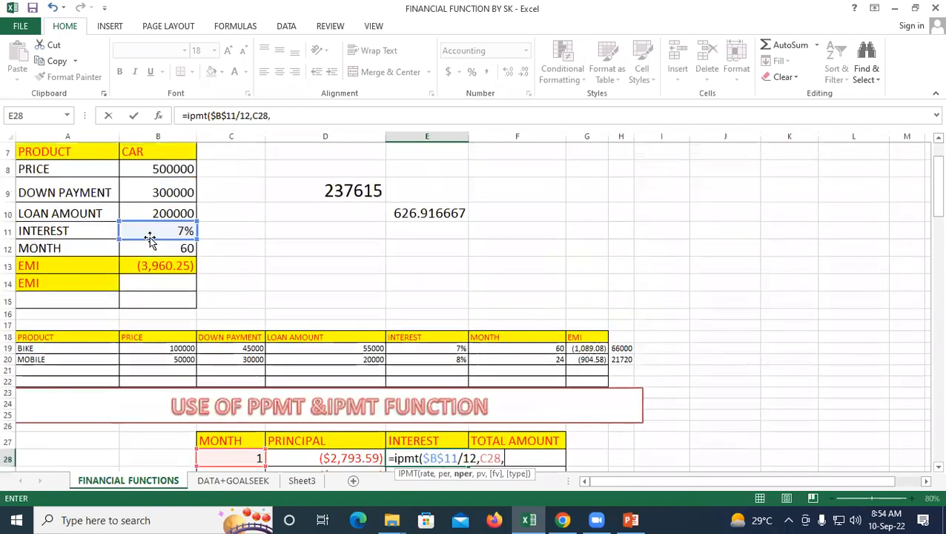
left_click(153, 247)
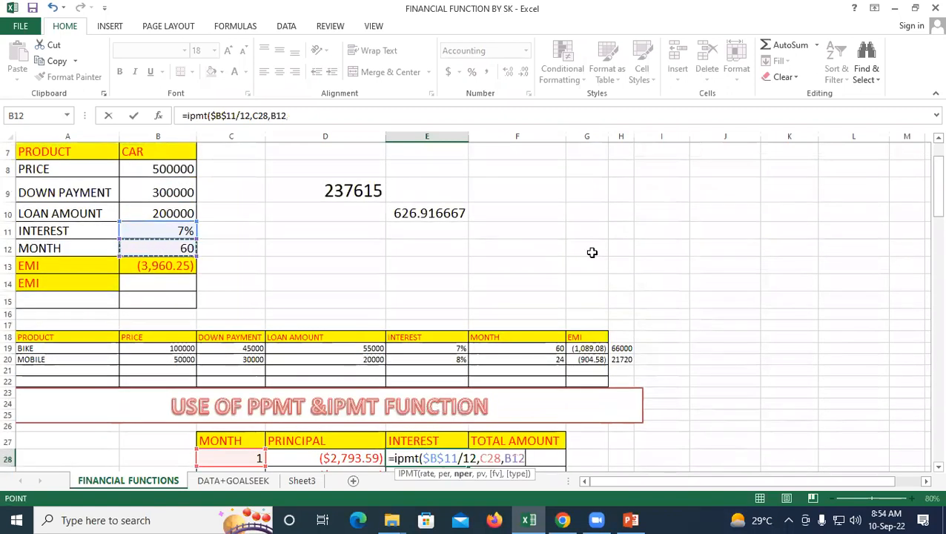
key("F4")
type(",")
- Finish the IPMT formula in E28 with $B$10 as the present value and 1 as the last argument
scroll(582, 278, "down", 4)
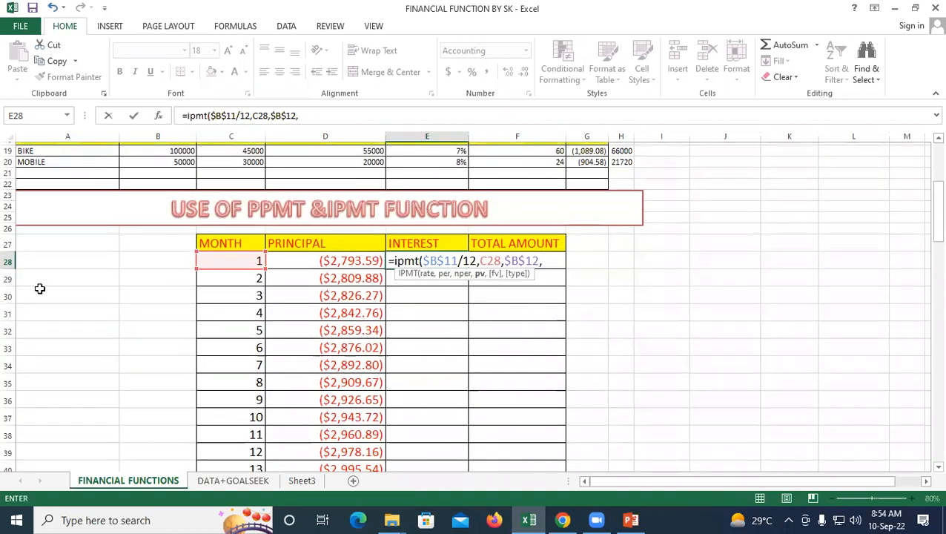
scroll(40, 289, "up", 5)
left_click(158, 246)
scroll(483, 332, "down", 3)
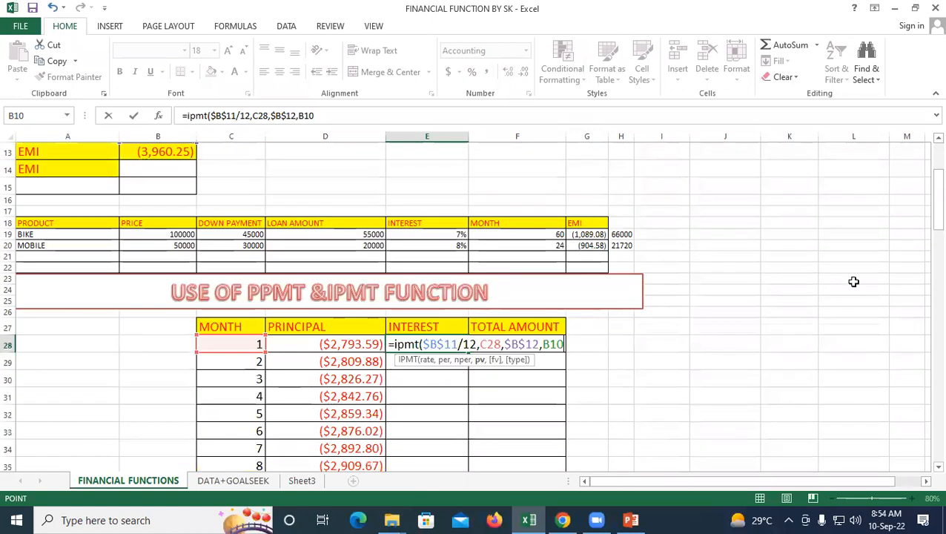
key("F4")
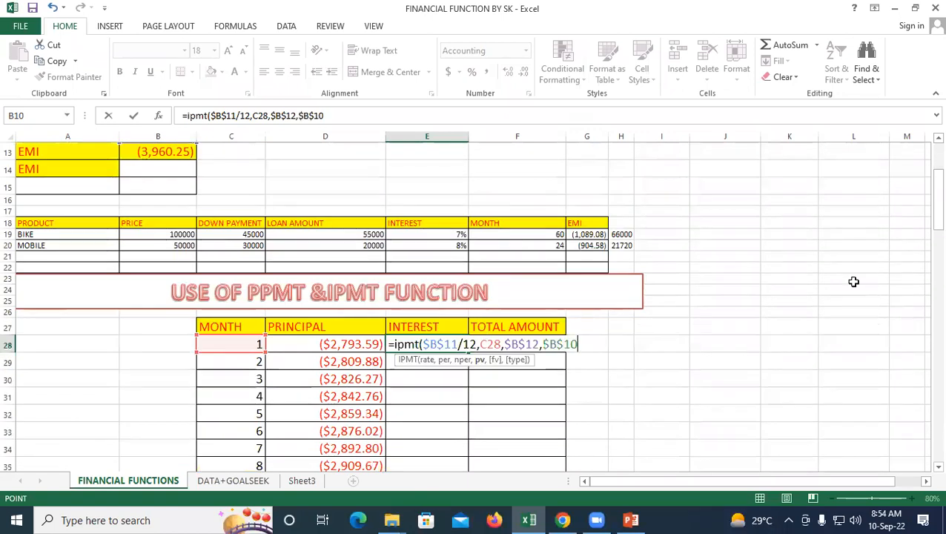
type(",")
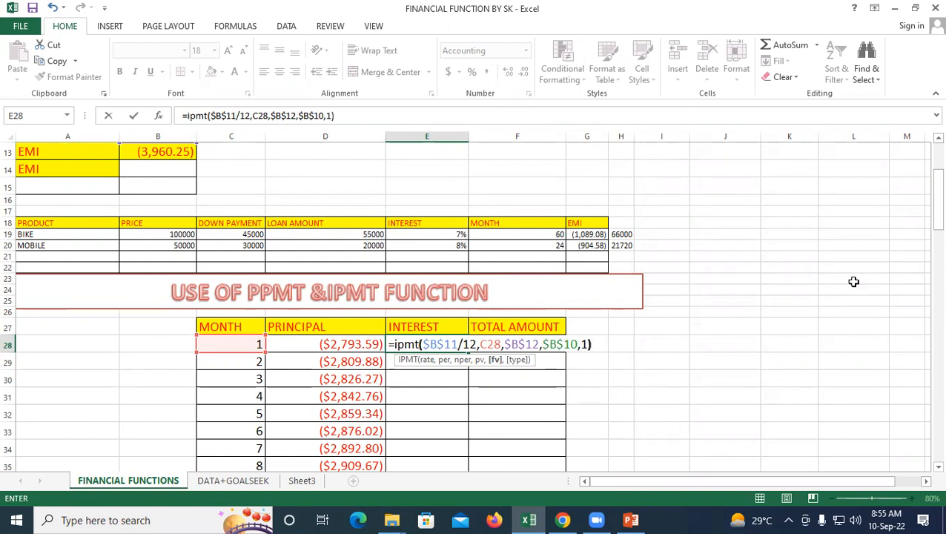
type("1)")
key("Return")
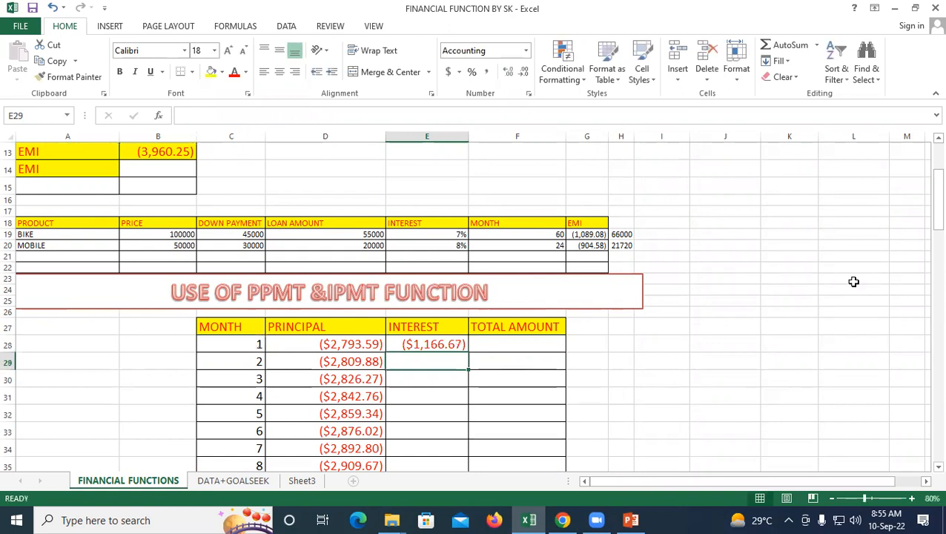
- Compare the month 1 principal and interest in D28 and E28 with the car loan's EMI in B13 and its term in B12
scroll(559, 323, "down", 2)
left_click(419, 256)
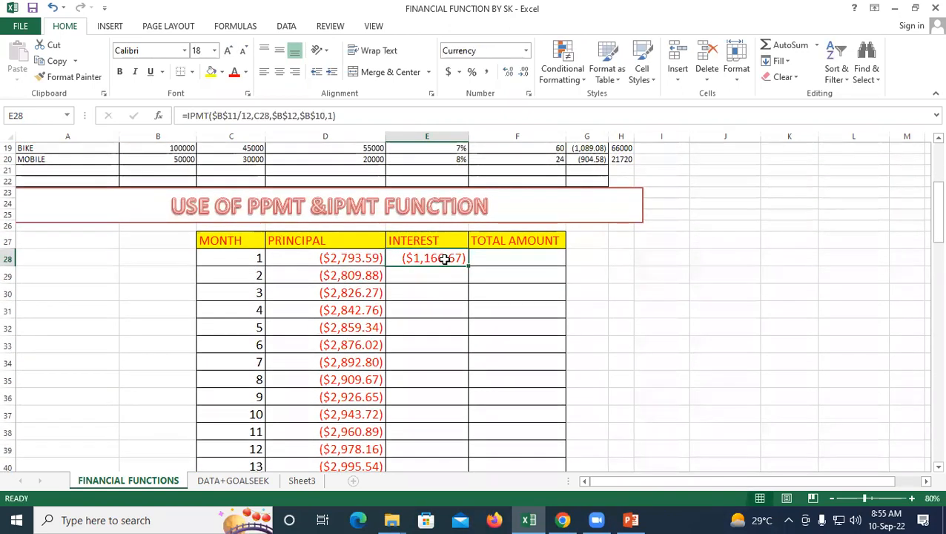
left_click(347, 259)
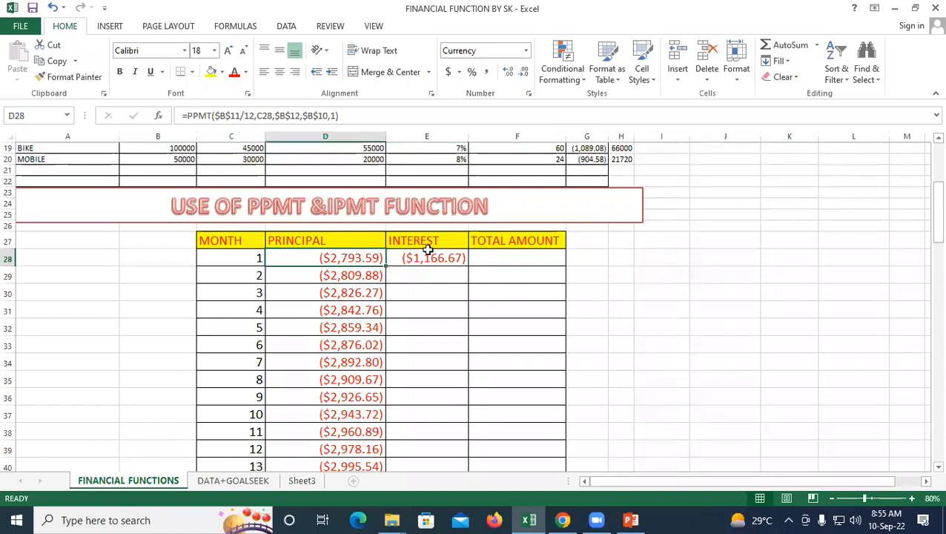
left_click(438, 258)
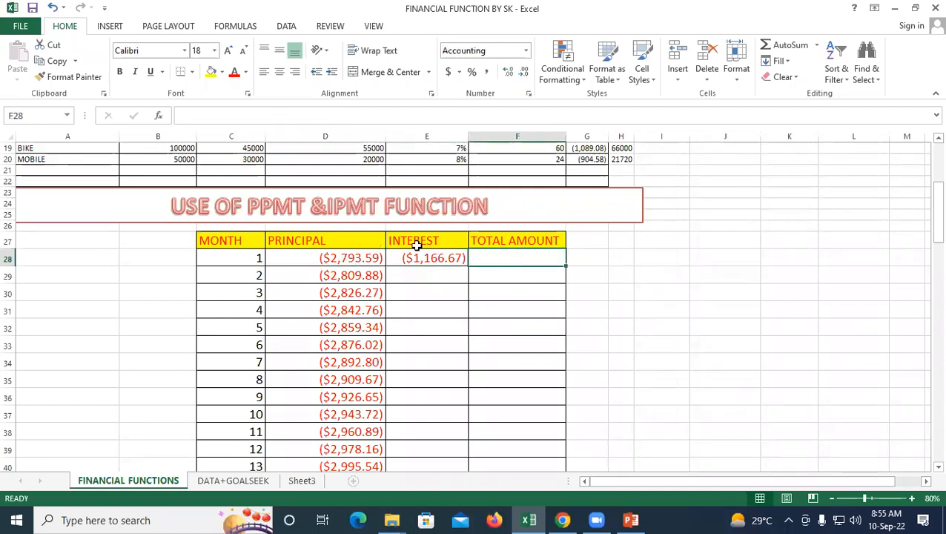
scroll(414, 246, "up", 4)
left_click(151, 258)
scroll(454, 314, "down", 5)
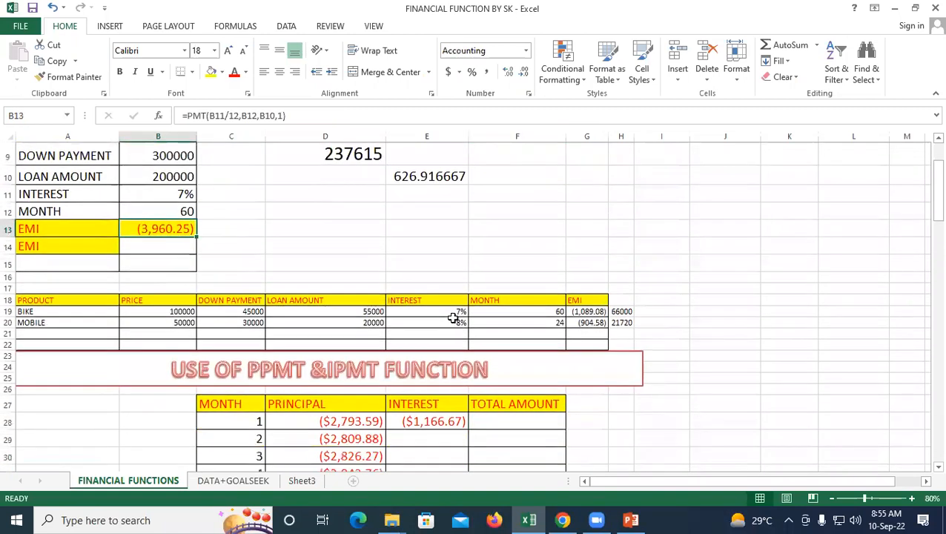
scroll(434, 254, "up", 3)
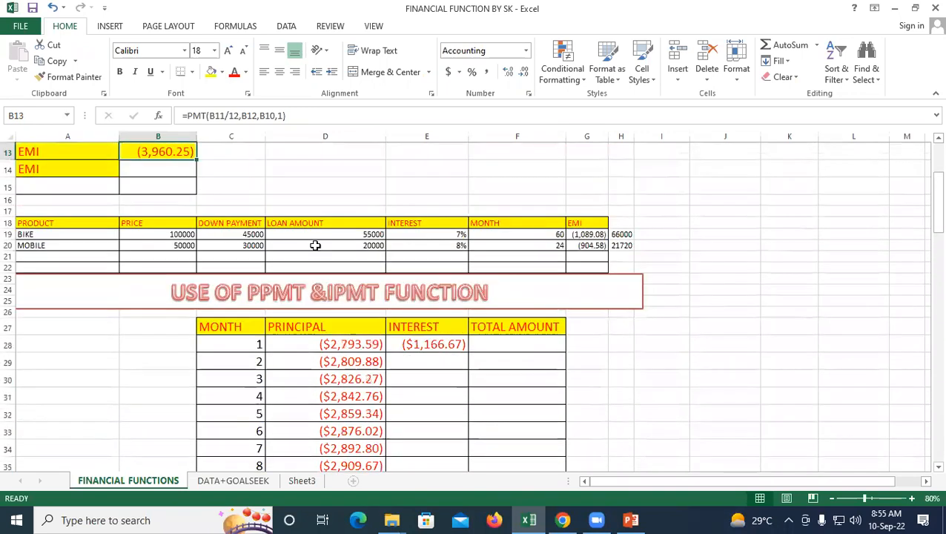
scroll(184, 212, "up", 1)
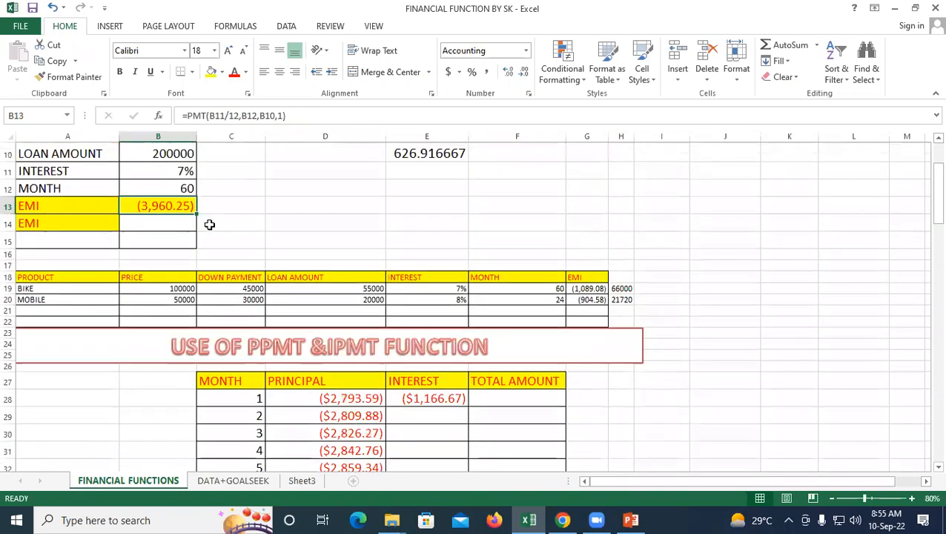
left_click(166, 187)
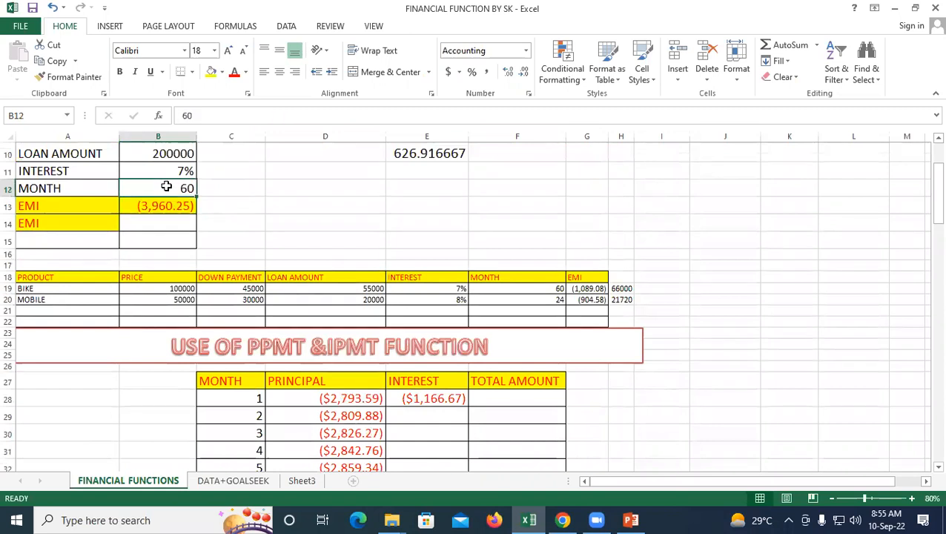
left_click(145, 207)
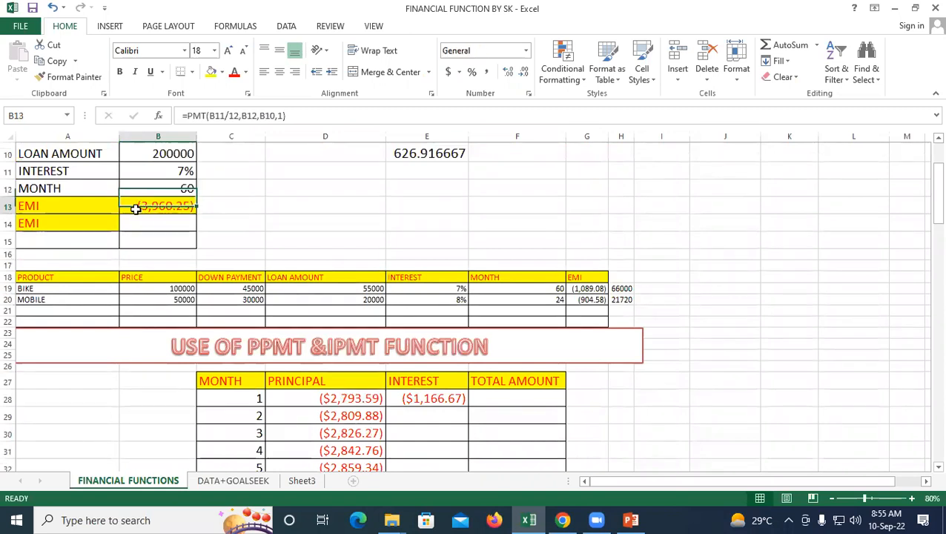
scroll(389, 267, "down", 3)
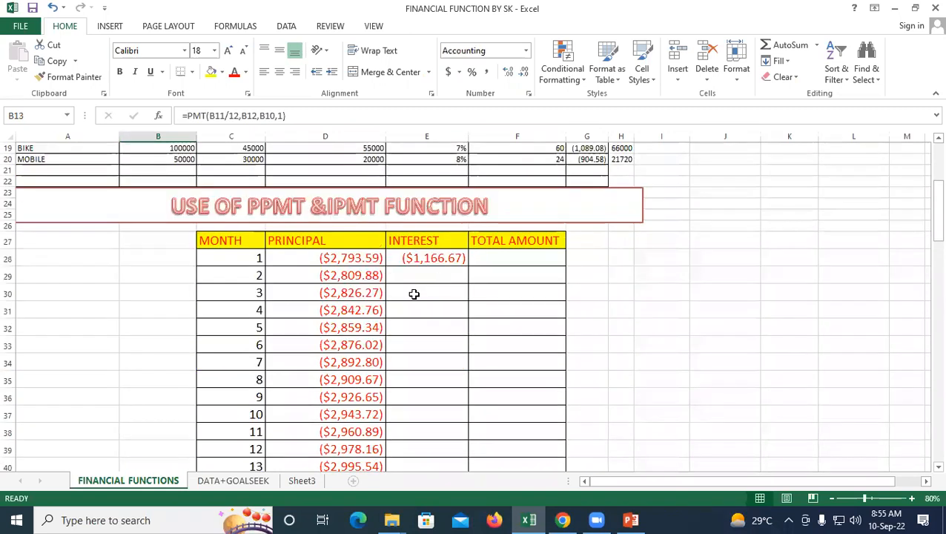
- Enter the month 1 total amount in F28 as =D28+E28
left_click(474, 264)
type("=")
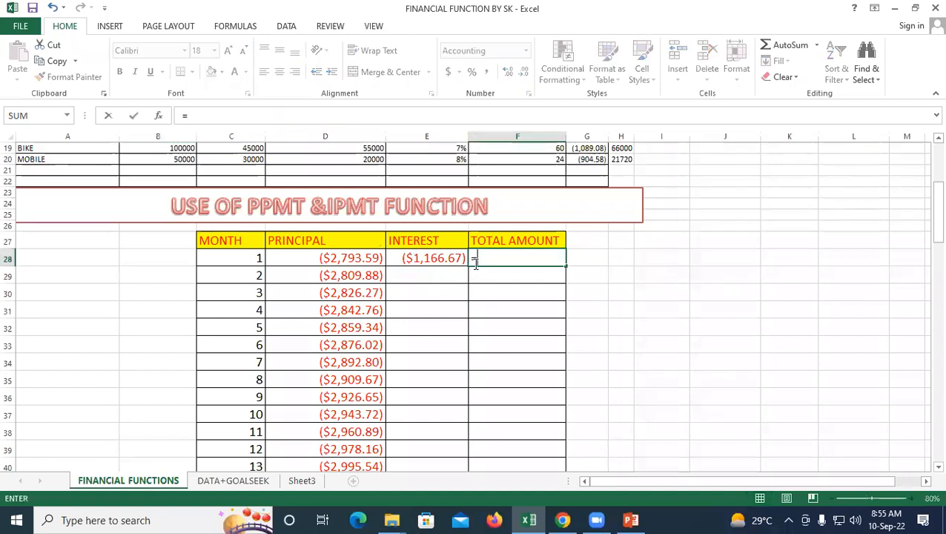
left_click(289, 260)
type("+")
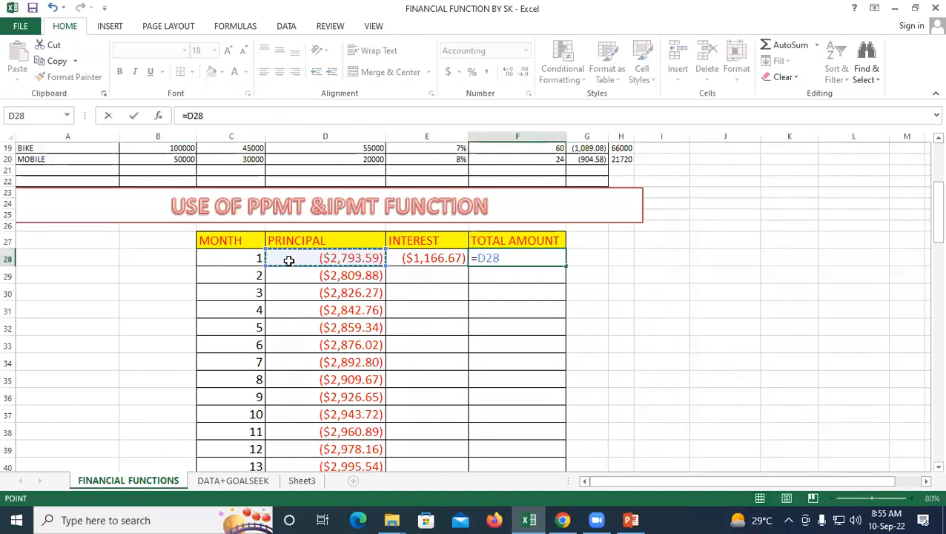
left_click(439, 258)
key("Return")
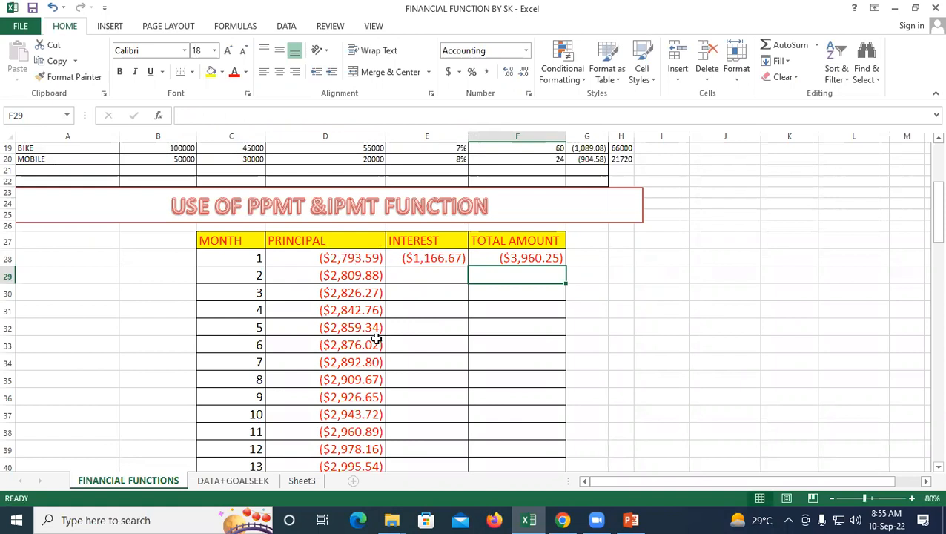
- Fill the interest and total formulas from E28:F28 down through month 20 in row 47, and check the filled amounts
left_click_drag(430, 256, 600, 429)
scroll(482, 327, "up", 4)
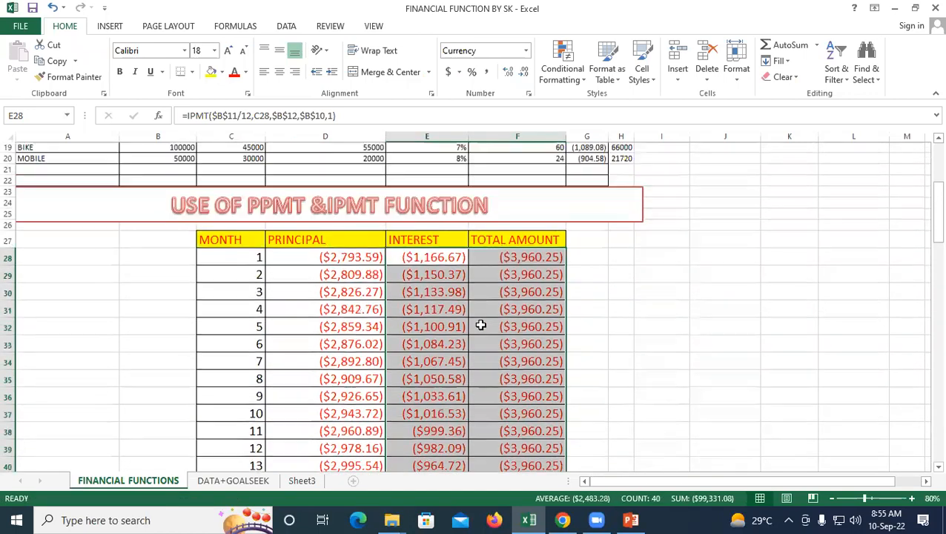
scroll(497, 264, "down", 6)
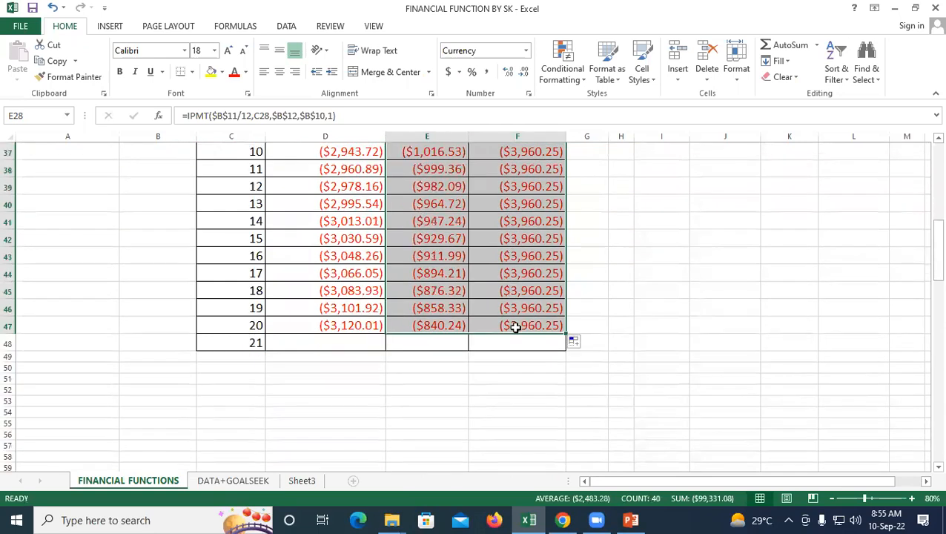
left_click(509, 323)
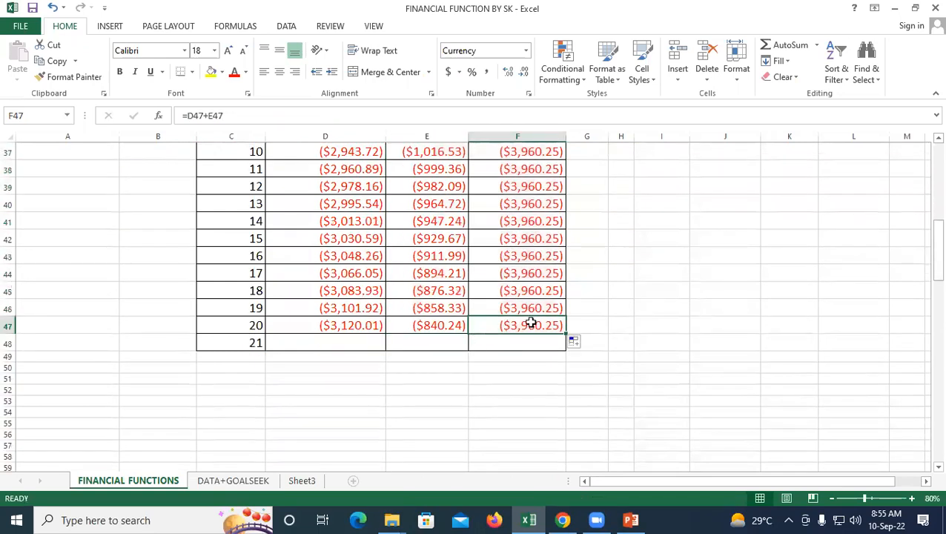
scroll(490, 312, "up", 4)
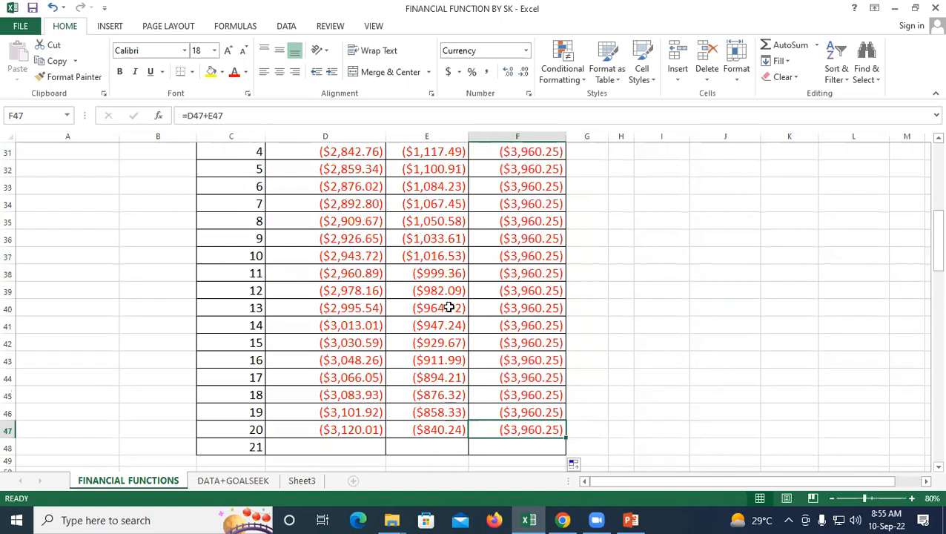
left_click(420, 194)
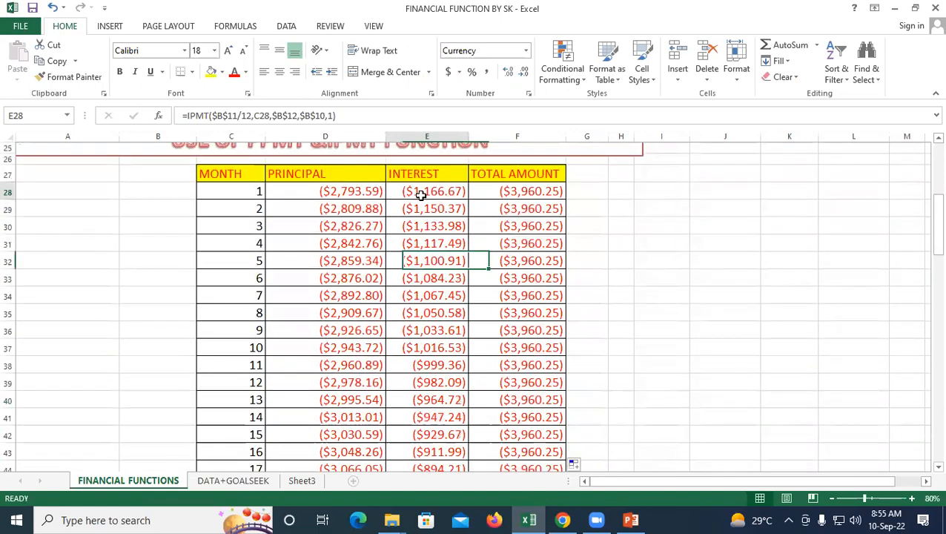
scroll(420, 195, "down", 4)
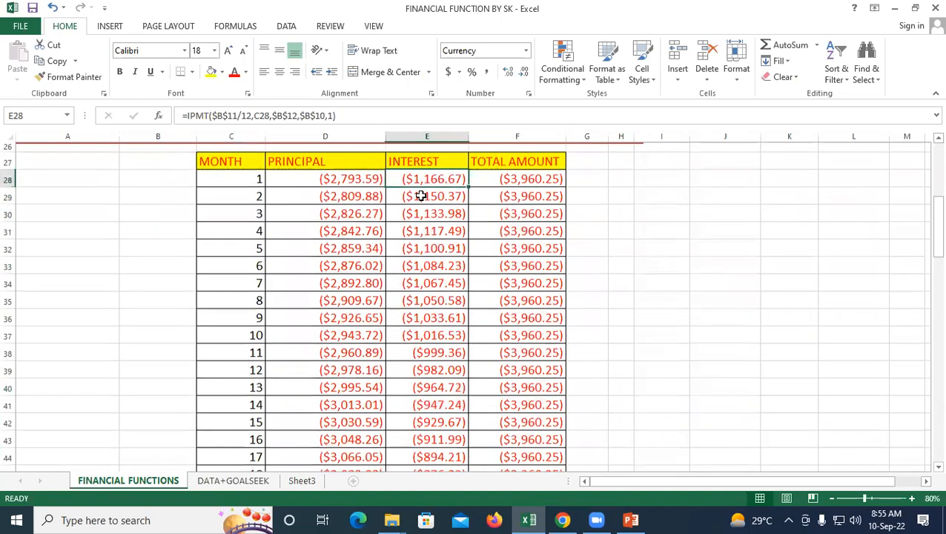
left_click(416, 319)
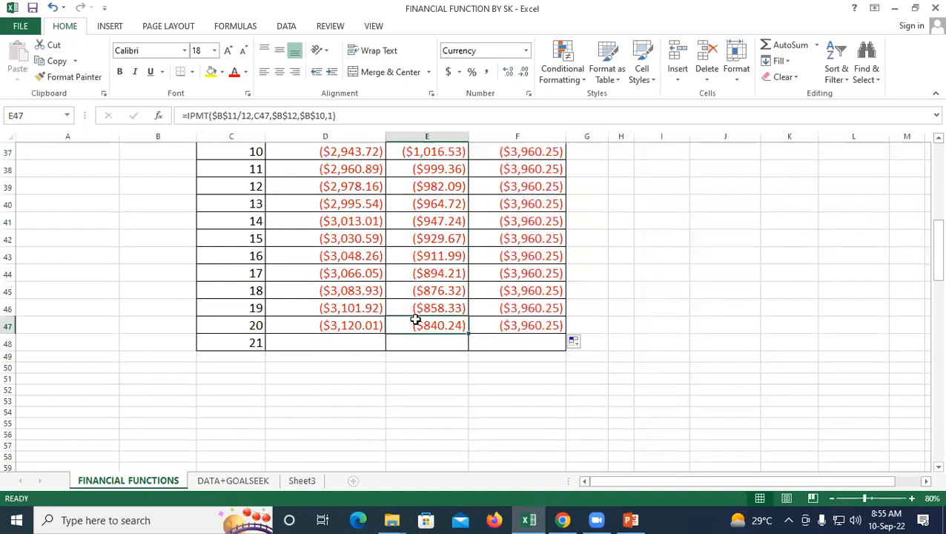
- Extend the month series to 60 in C87 and fill the principal, interest and total formulas from row 47 down to row 87
left_click_drag(240, 308, 317, 445)
scroll(324, 366, "up", 8)
left_click_drag(336, 325, 570, 452)
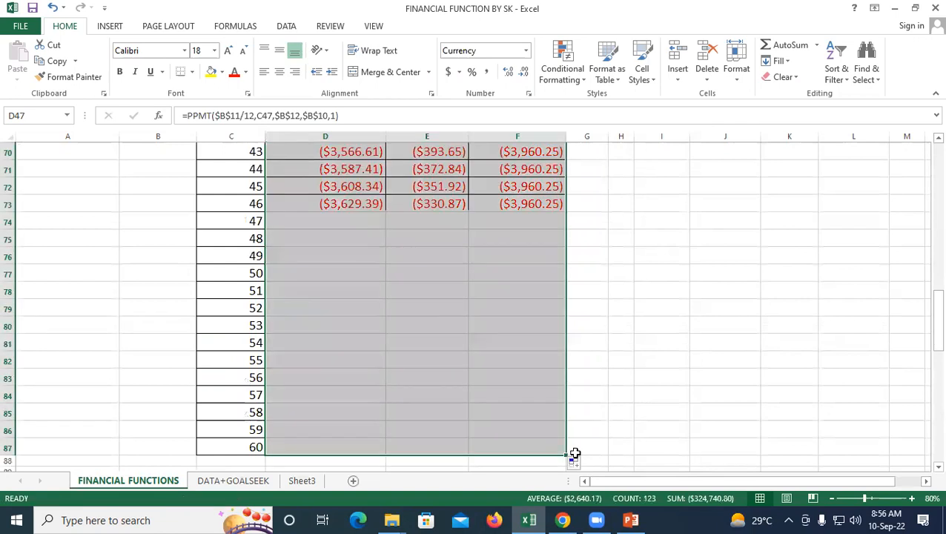
scroll(427, 375, "down", 3)
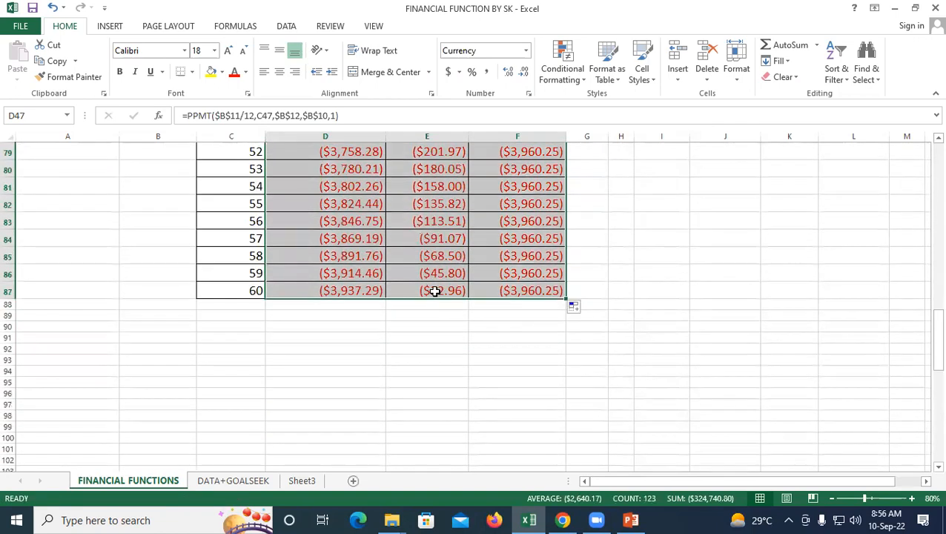
scroll(400, 291, "down", 2)
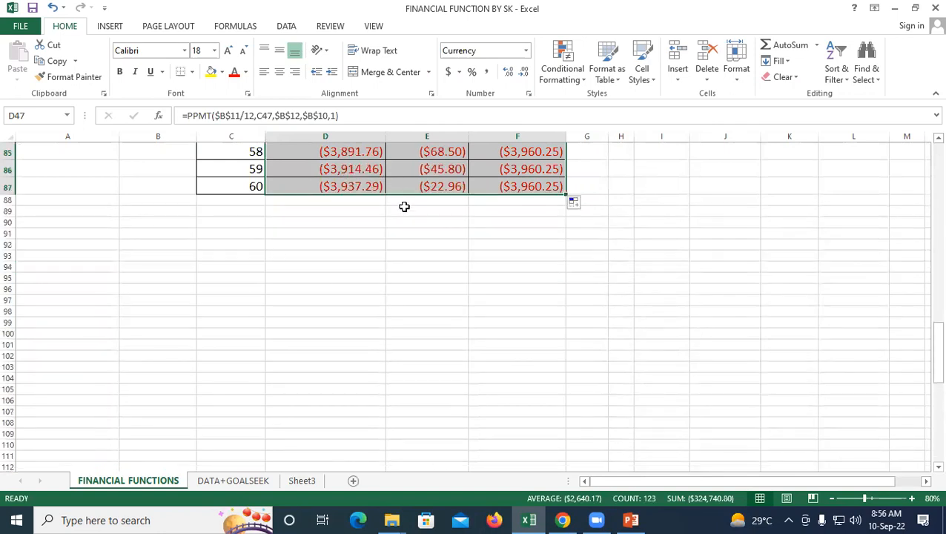
scroll(401, 207, "up", 2)
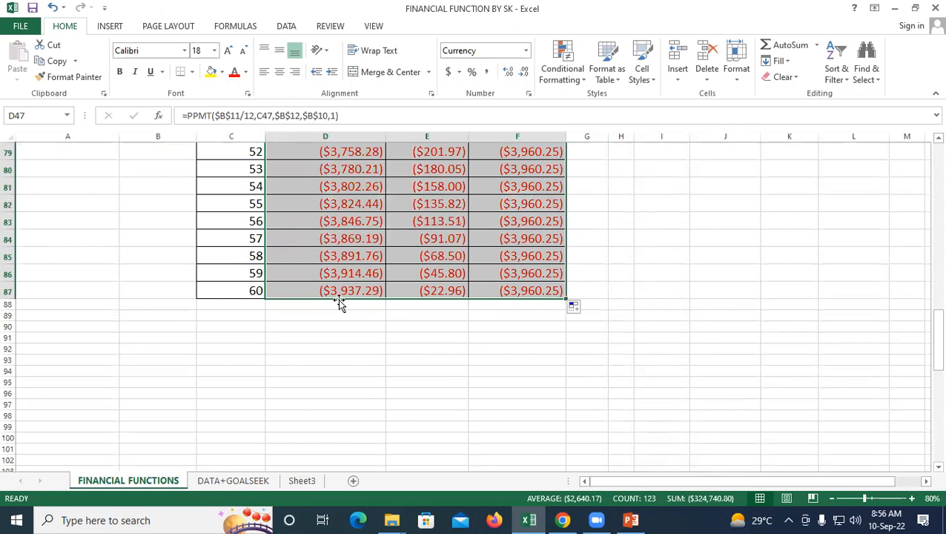
- Total the principal column in D88 with =SUM(D28:D87)
left_click(343, 305)
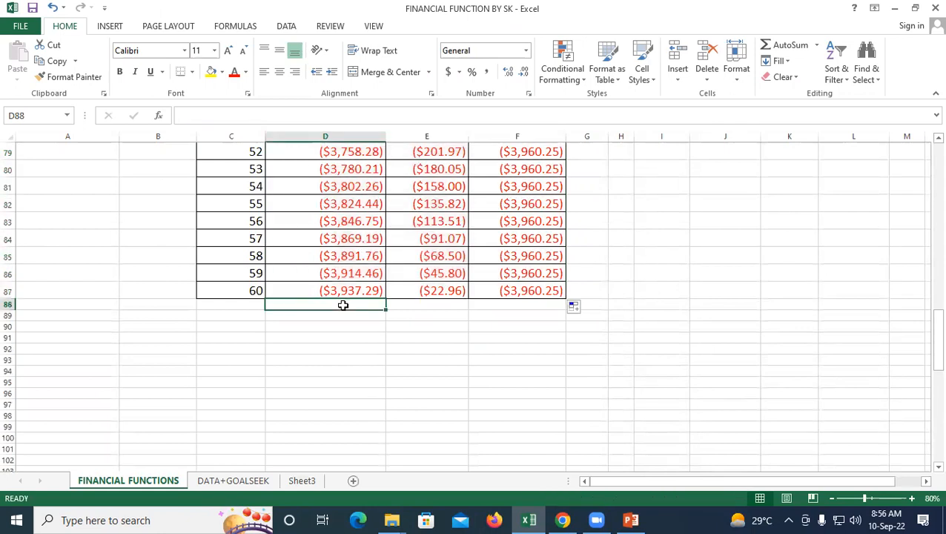
key("alt+equal")
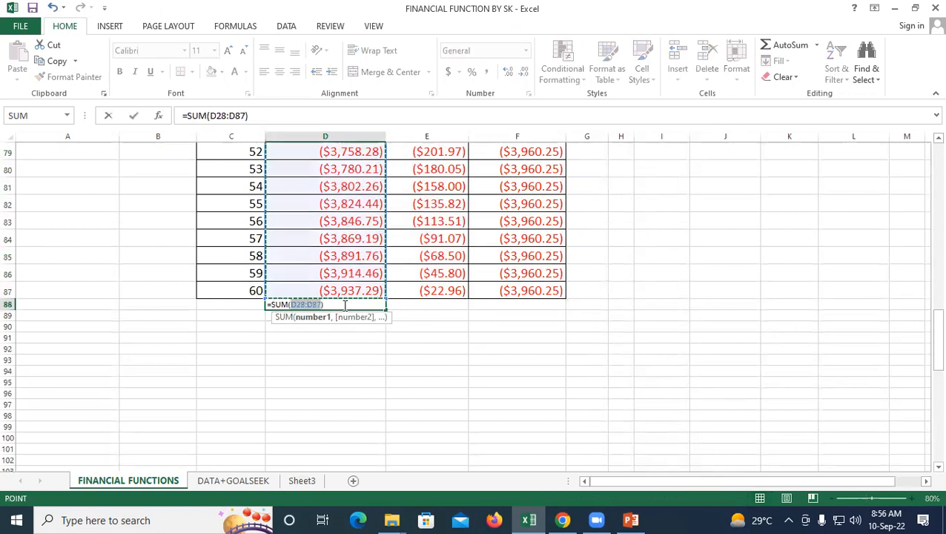
key("Return")
- Enlarge the font of the principal total in D88 by eight size increments
left_click(337, 302)
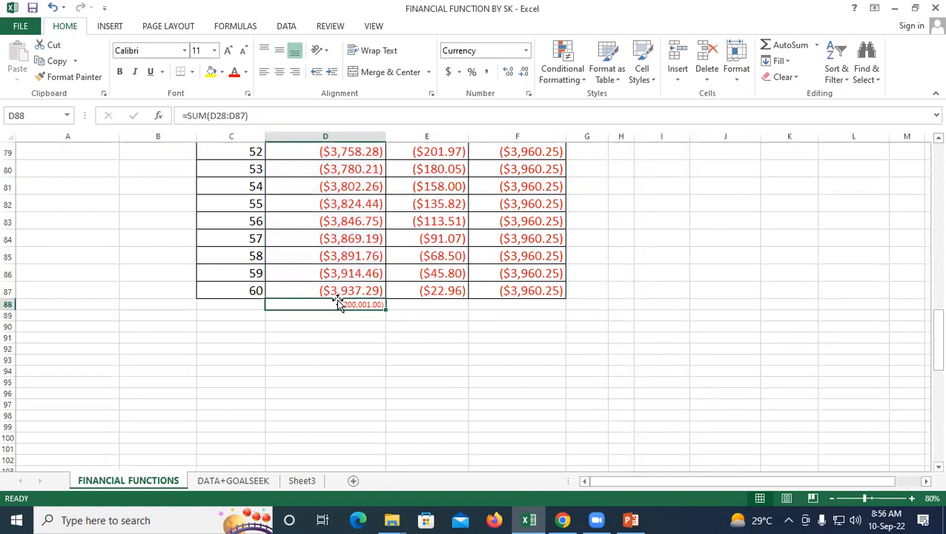
left_click(229, 52)
left_click(228, 52)
left_click(229, 52)
left_click(228, 52)
left_click(228, 51)
left_click(228, 52)
left_click(228, 52)
left_click(228, 52)
- Total the interest column in E88 with =SUM(E28:E87)
left_click(419, 329)
left_click(433, 304)
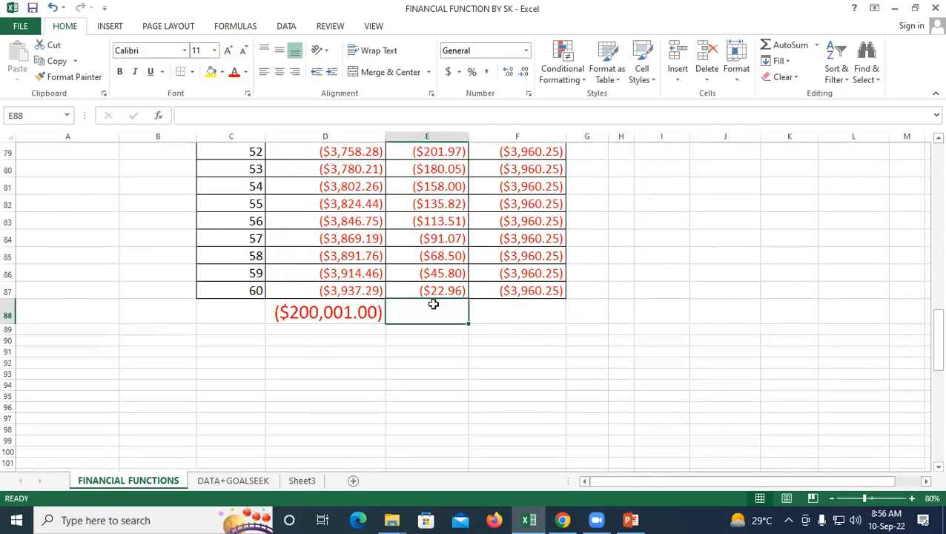
key("alt+equal")
key("Return")
- Enlarge the interest total in E88 to font size 20
left_click(433, 303)
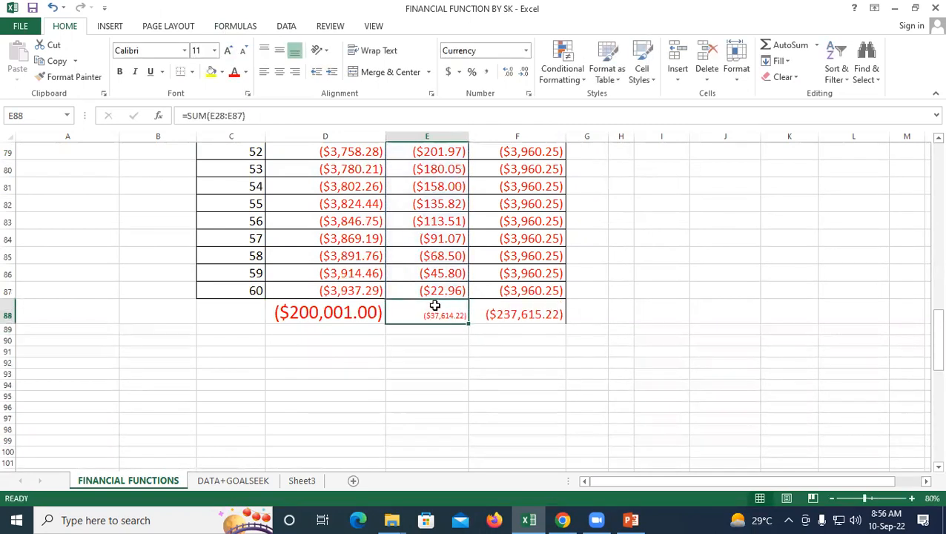
left_click(229, 51)
left_click(228, 50)
left_click(229, 50)
left_click(228, 51)
left_click(229, 50)
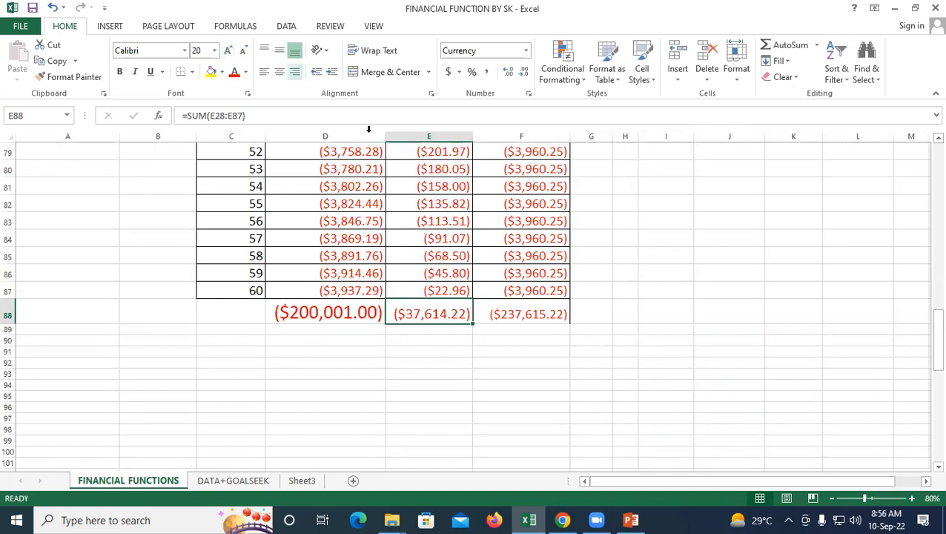
- Check the combined total's formula in F88 and review the repayment table from its last months up to month 1
left_click(503, 309)
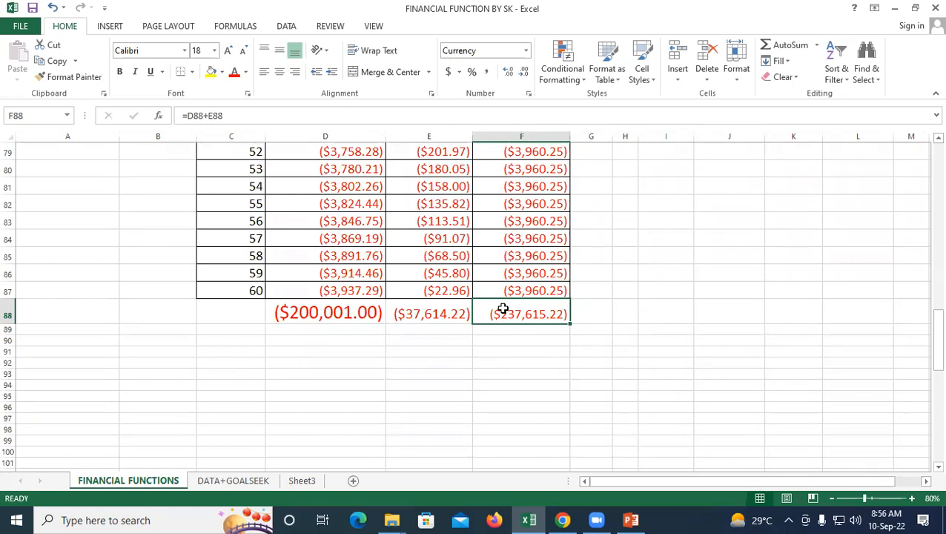
scroll(346, 287, "up", 6)
scroll(346, 287, "up", 9)
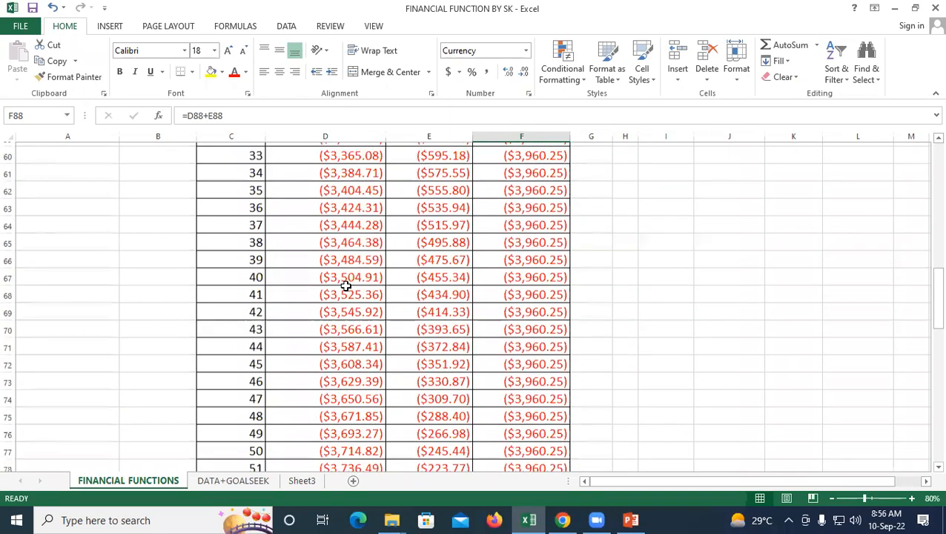
scroll(274, 262, "up", 9)
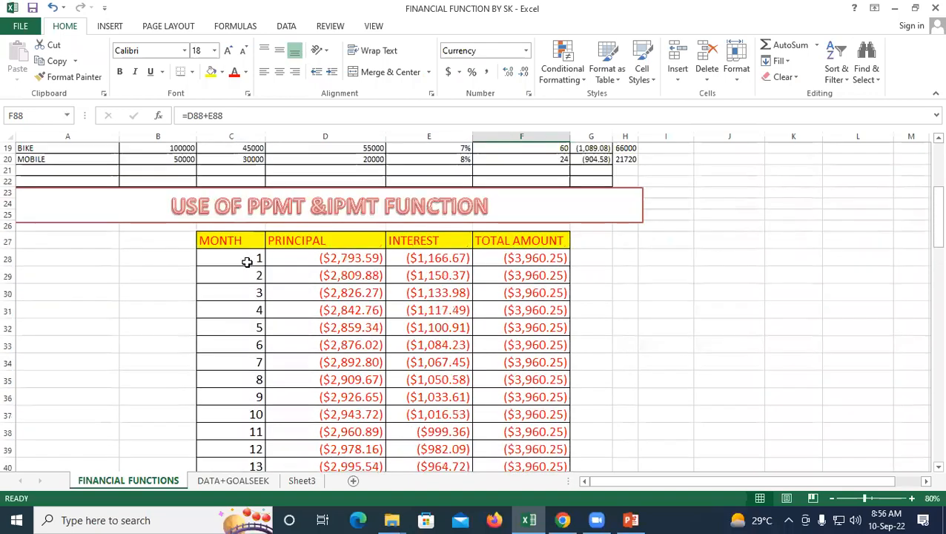
scroll(186, 270, "down", 3)
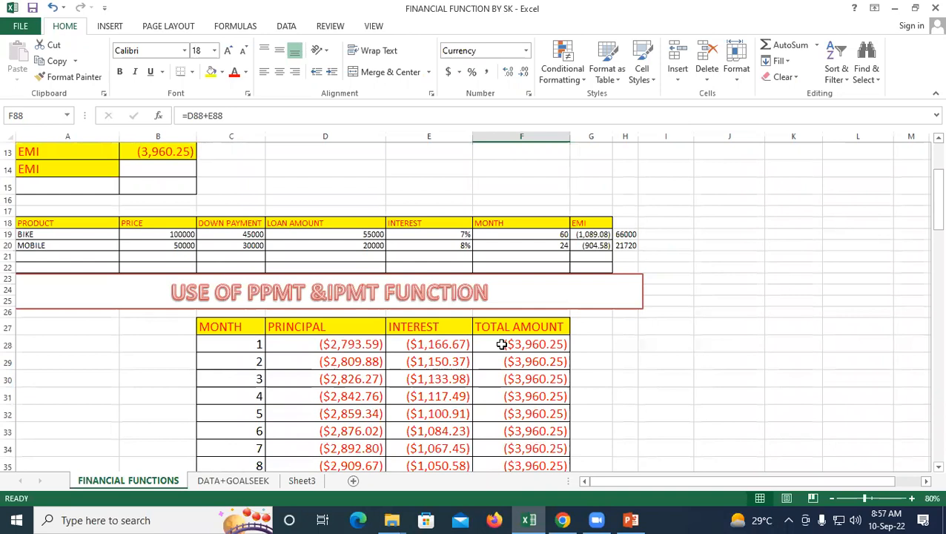
scroll(467, 341, "down", 3)
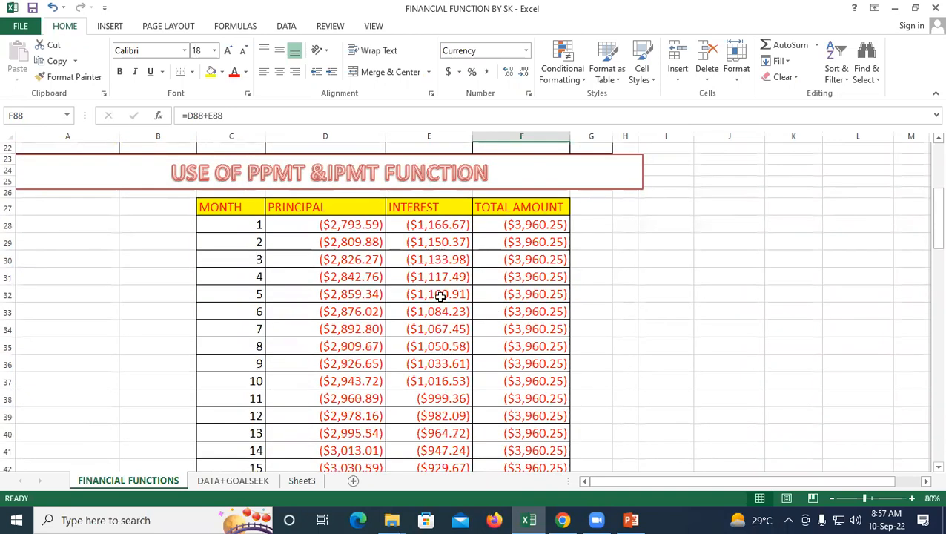